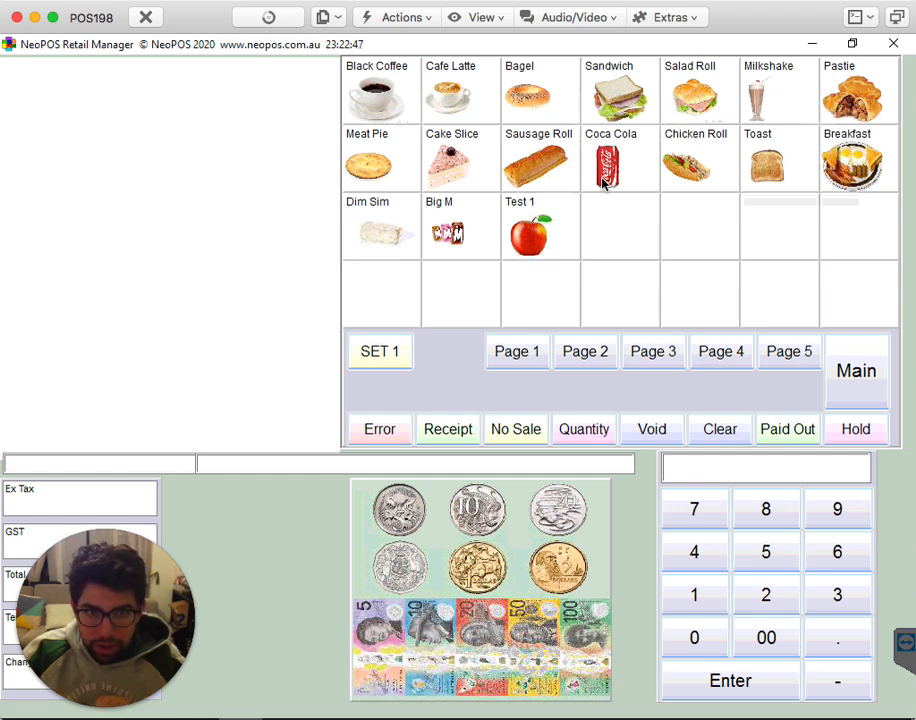
# Open the Display section of the program's Settings
pyautogui.click(874, 372)
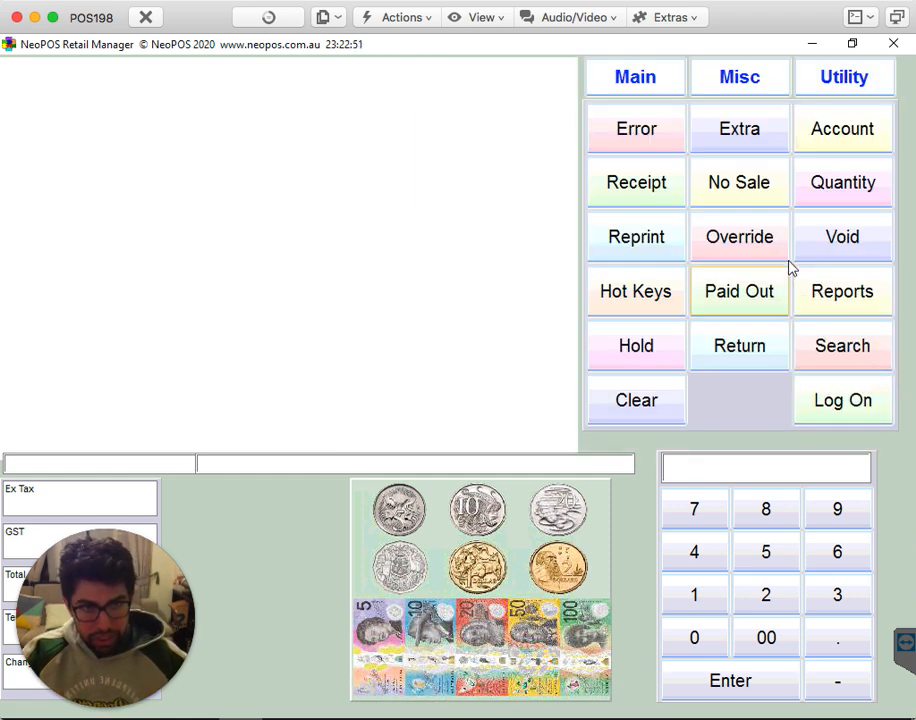
pyautogui.click(846, 80)
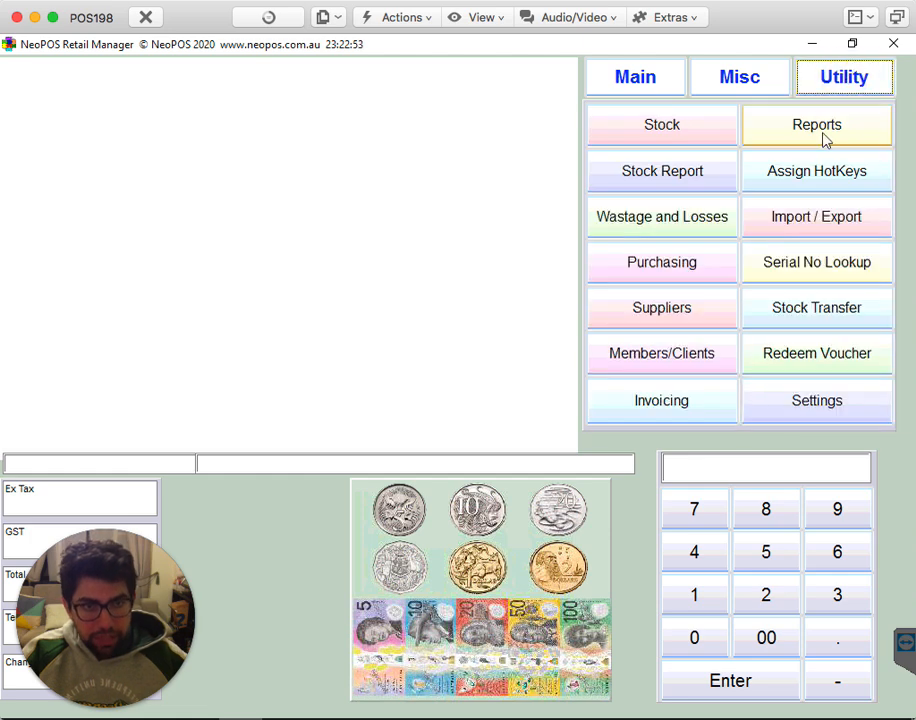
pyautogui.click(829, 408)
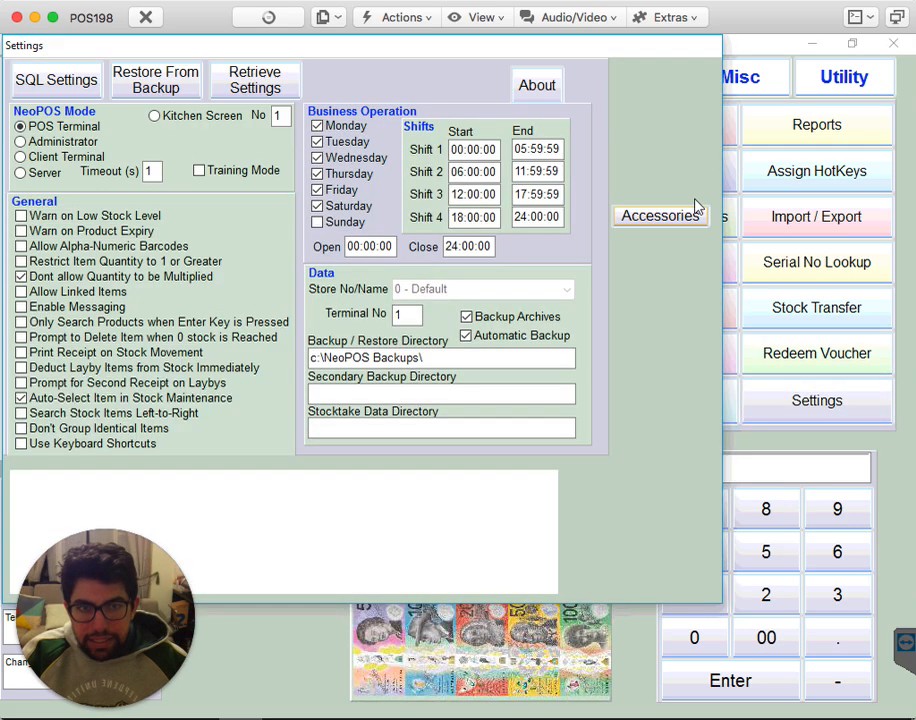
pyautogui.click(662, 170)
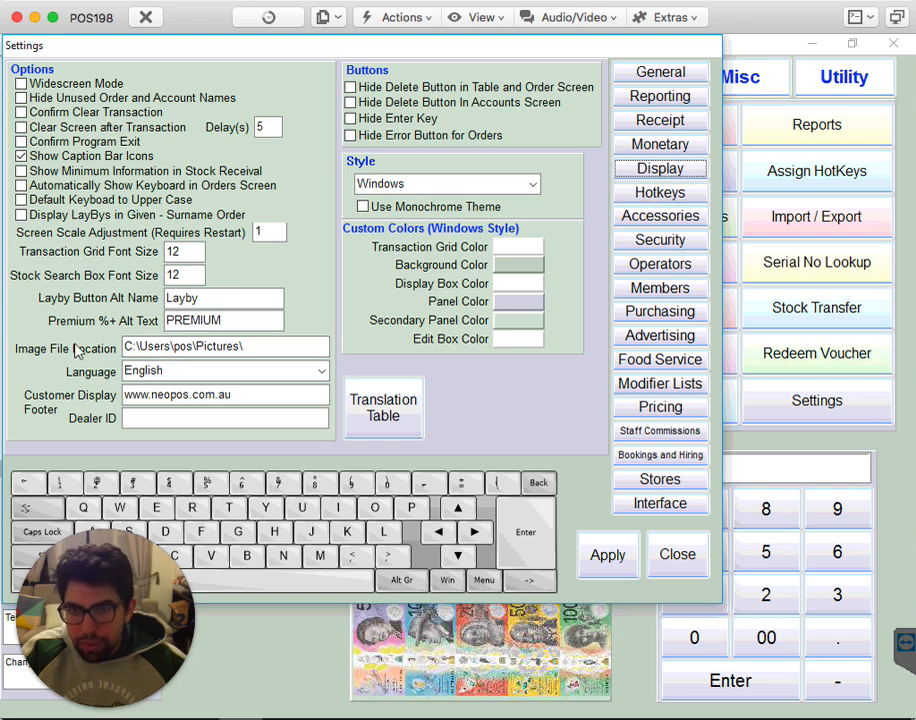
# Set the Image File Location to the Pictures folder inside the Pictures library, apply the change and close the settings
pyautogui.click(201, 346)
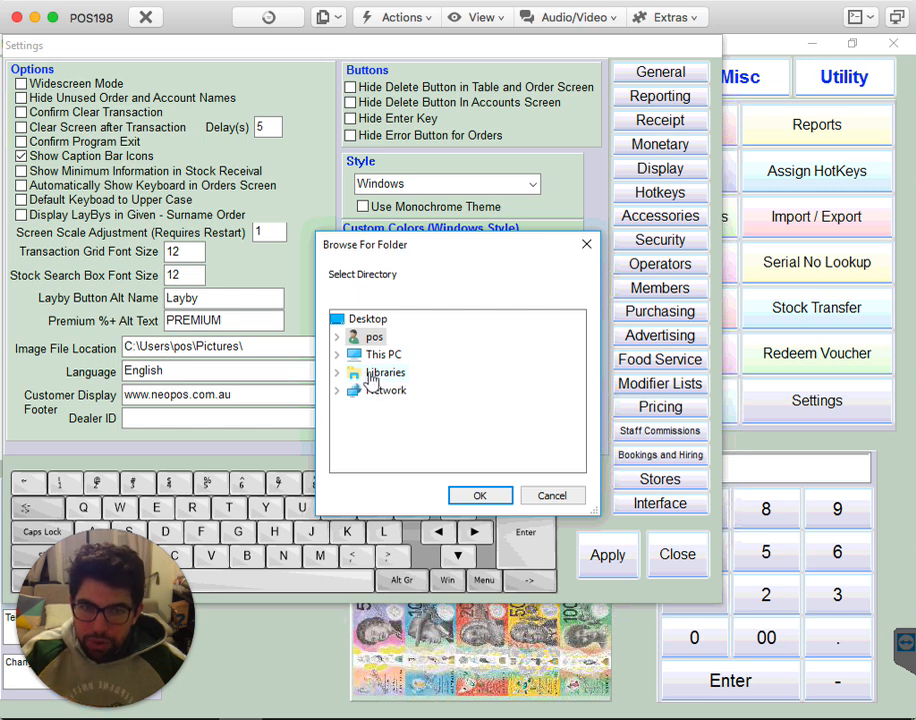
pyautogui.click(337, 374)
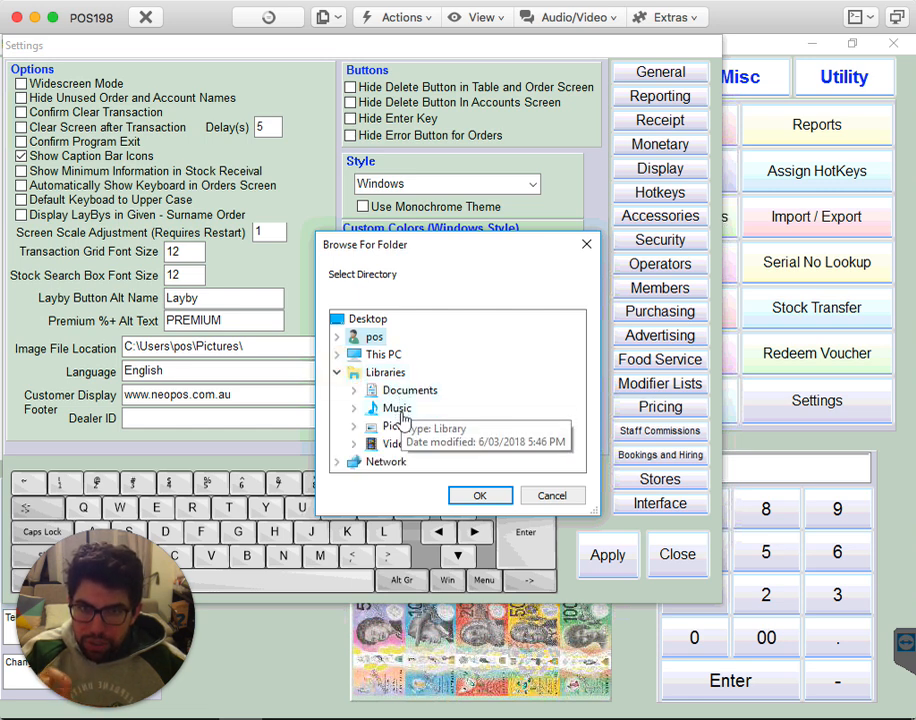
pyautogui.doubleClick(372, 426)
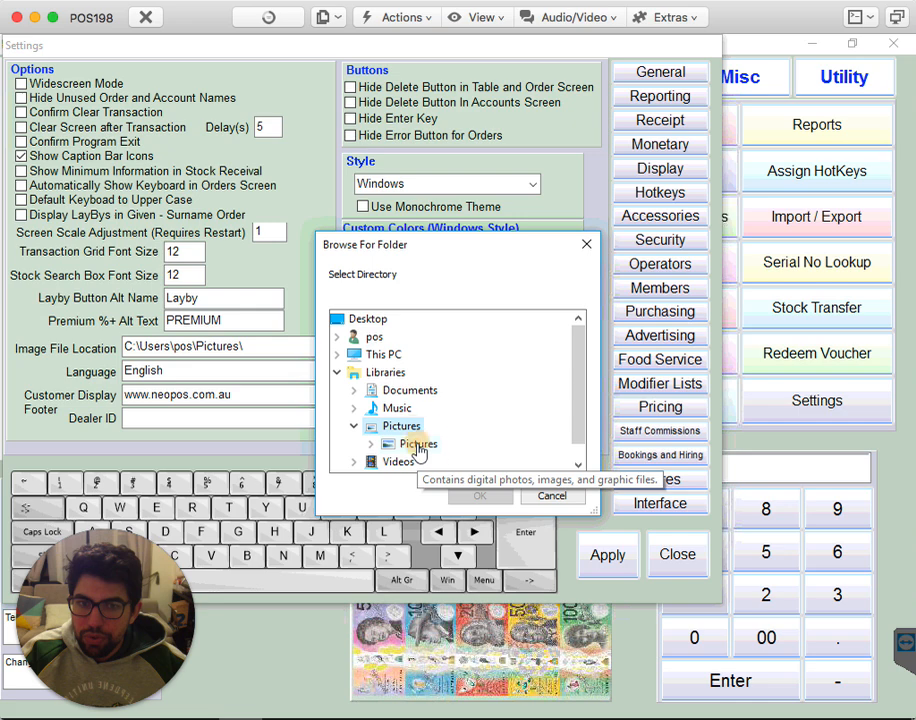
pyautogui.click(412, 443)
pyautogui.click(478, 494)
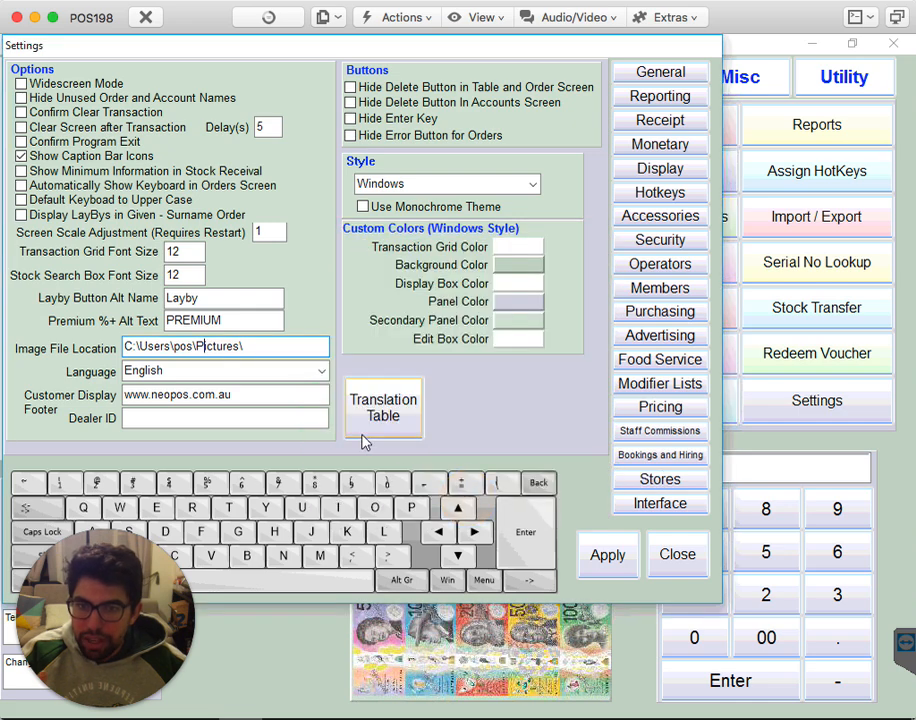
pyautogui.click(607, 555)
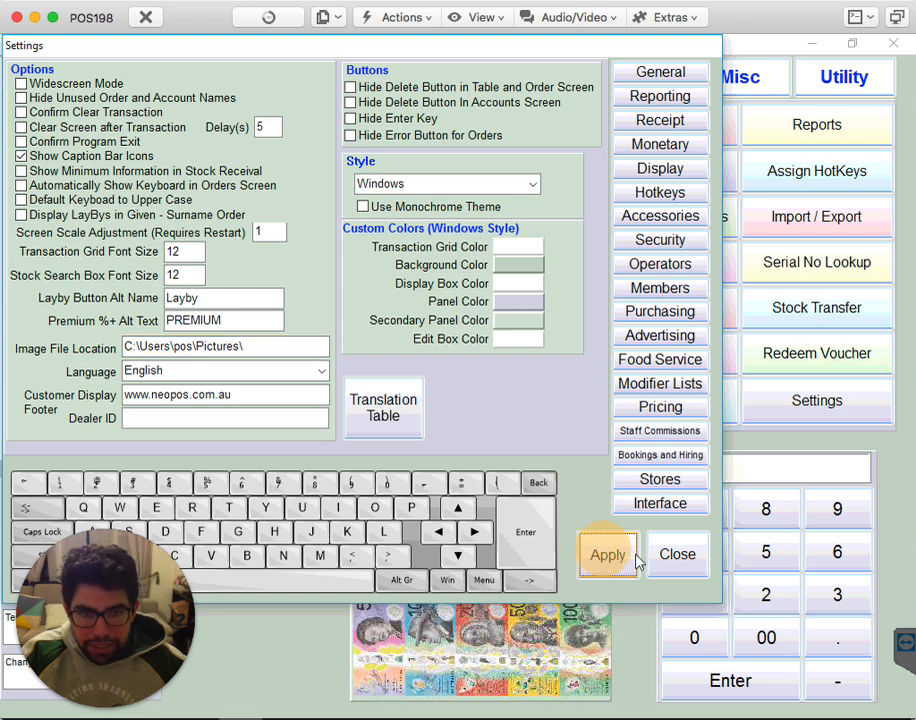
pyautogui.click(677, 556)
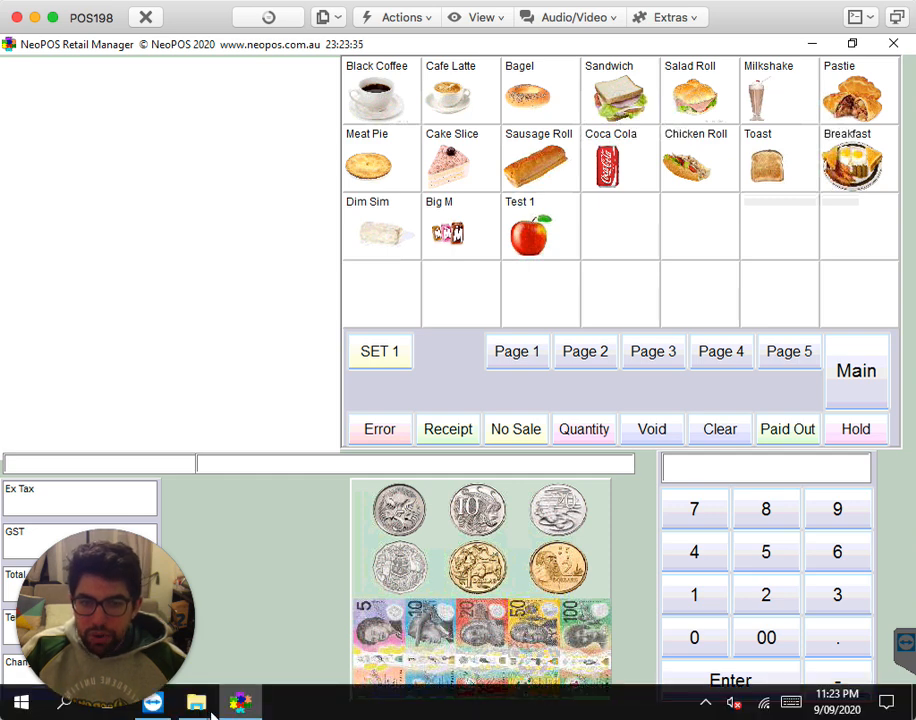
pyautogui.moveTo(86, 692)
pyautogui.moveTo(86, 692); pyautogui.dragTo(820, 640)
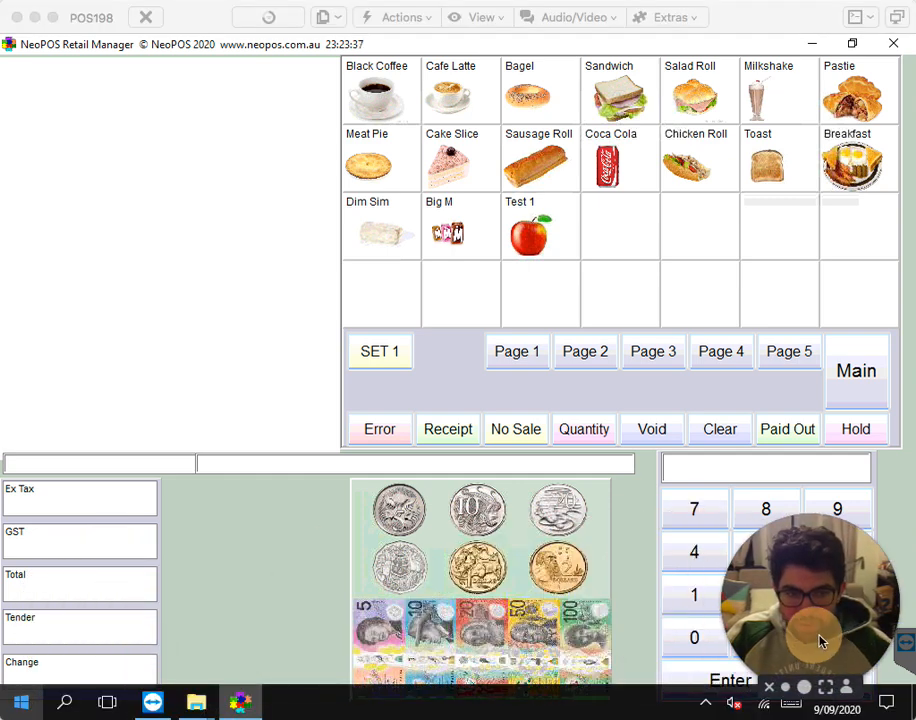
# Switch to Chrome, search for "google advanced image search" and open the Google Advanced Image Search page
pyautogui.click(22, 706)
pyautogui.click(133, 562)
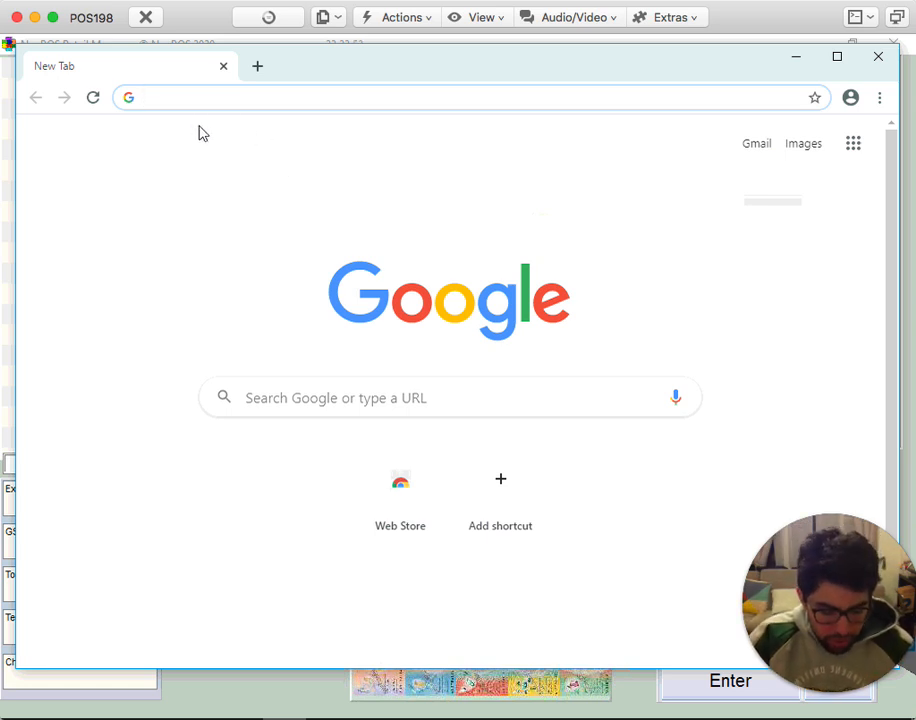
pyautogui.write('google advanced image search')
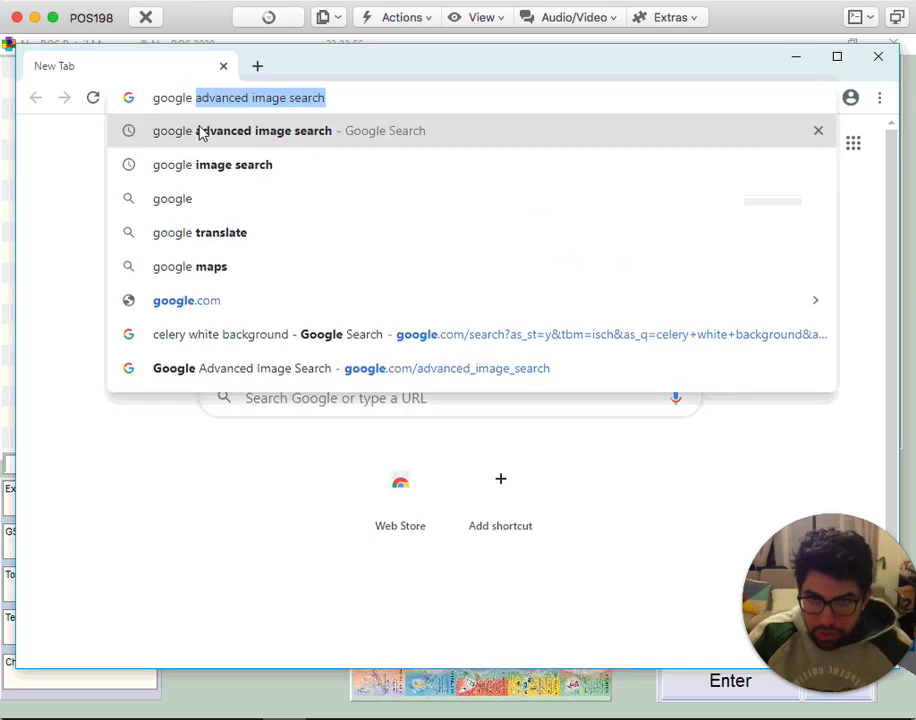
pyautogui.press('Return')
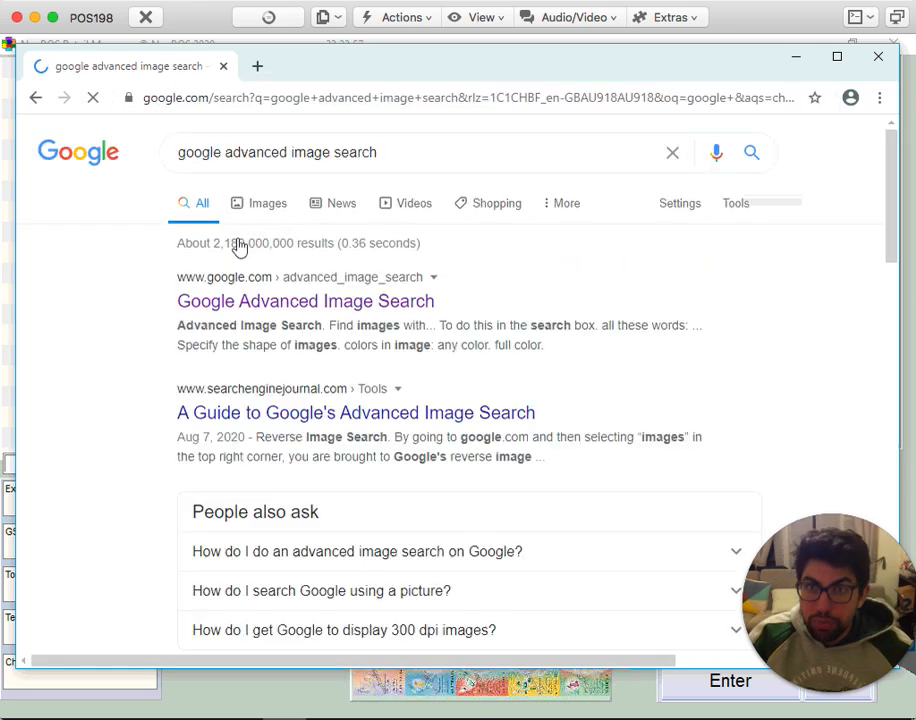
pyautogui.click(288, 308)
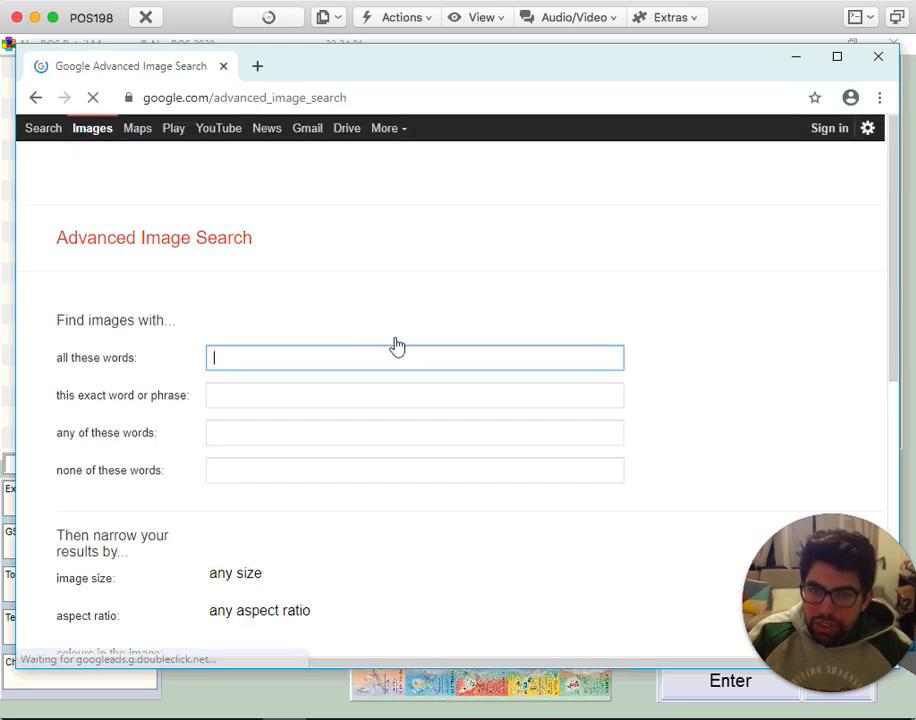
# Enter "apple white background" as the words that all images must match
pyautogui.scroll(-3, 198, 330)
pyautogui.scroll(3, 205, 345)
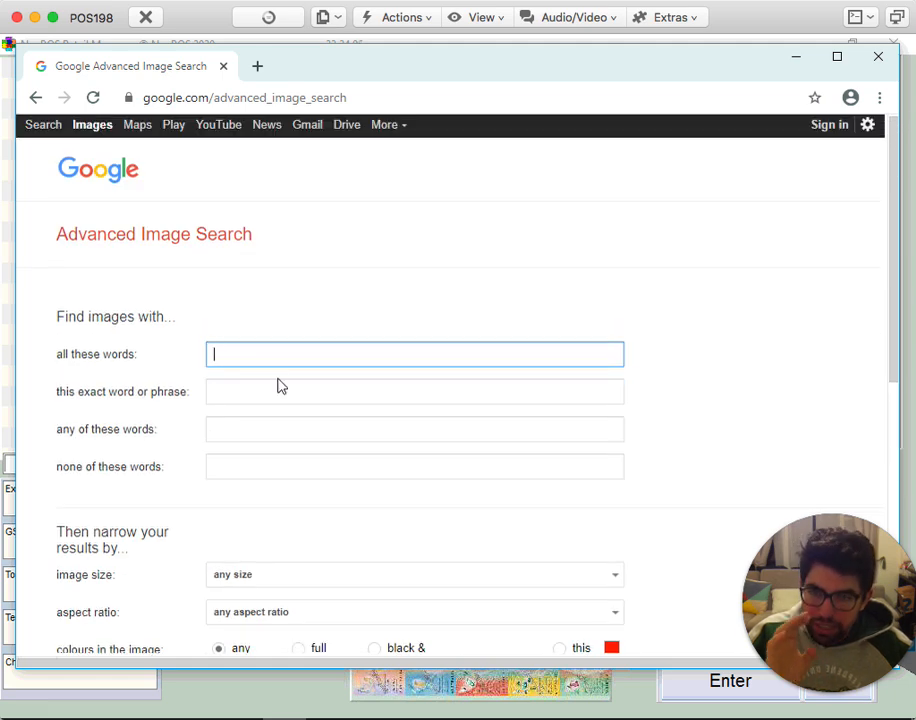
pyautogui.scroll(-2, 285, 386)
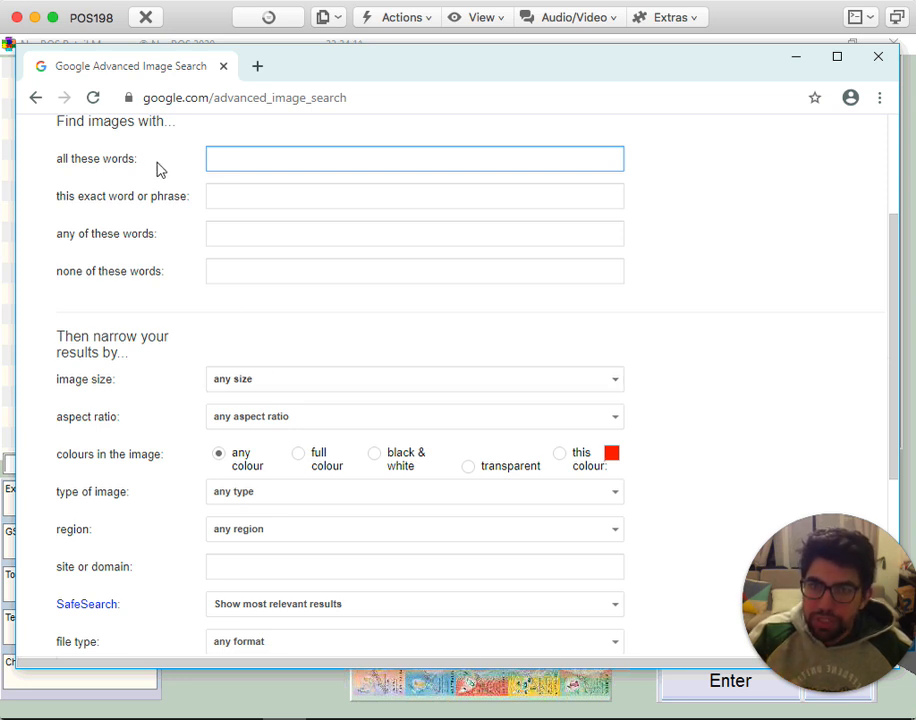
pyautogui.click(236, 157)
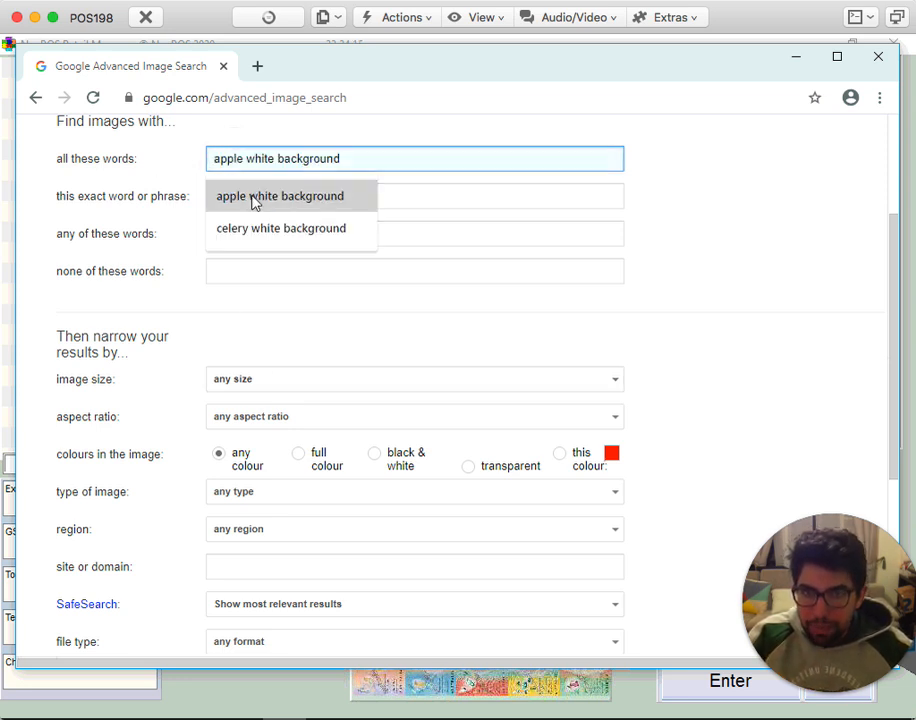
pyautogui.click(253, 201)
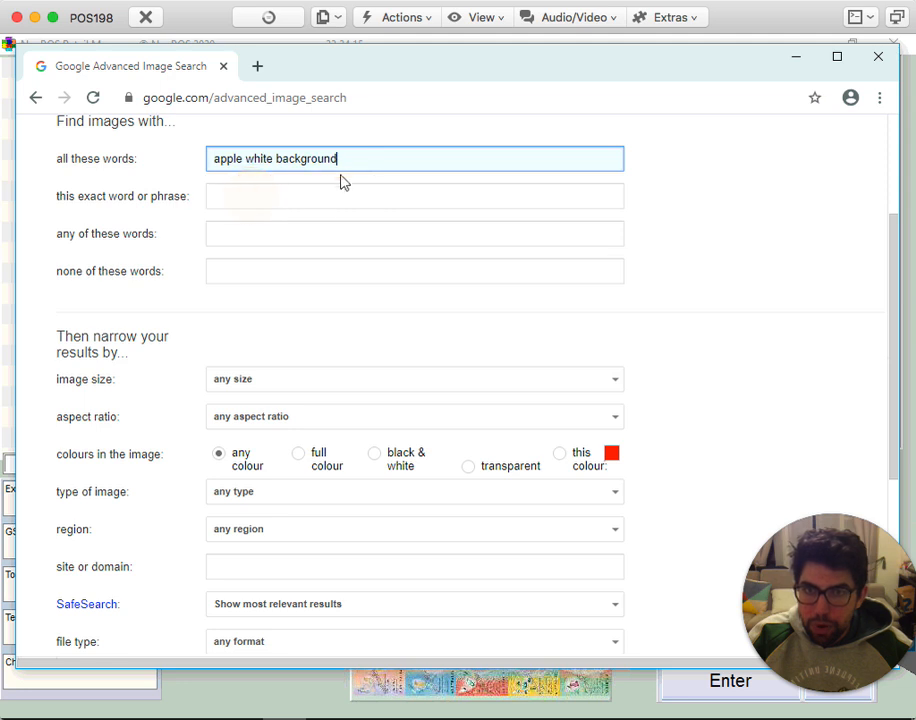
pyautogui.doubleClick(222, 158)
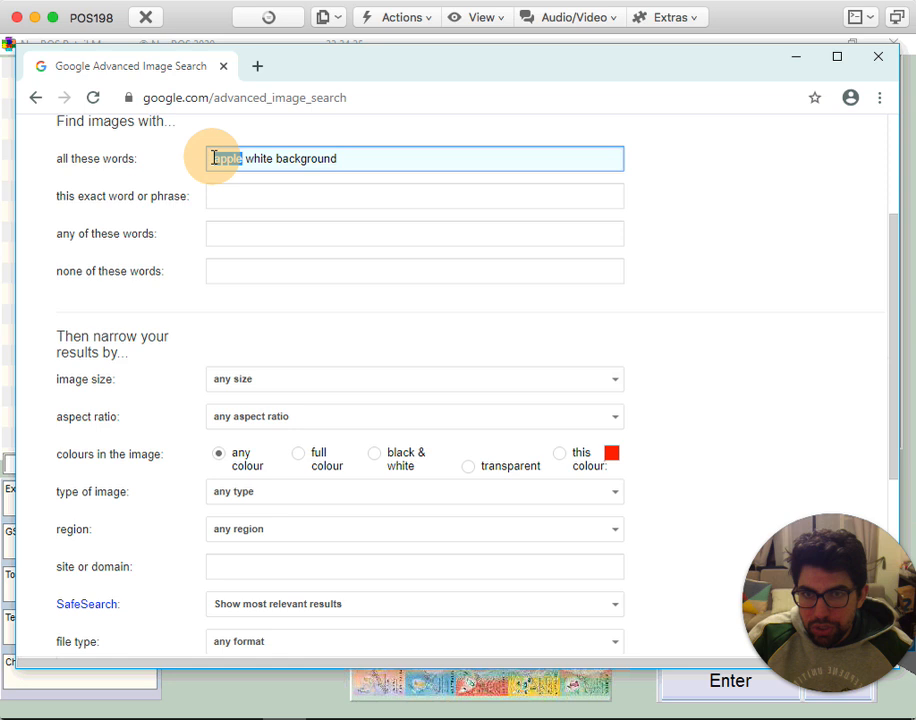
pyautogui.click(265, 159)
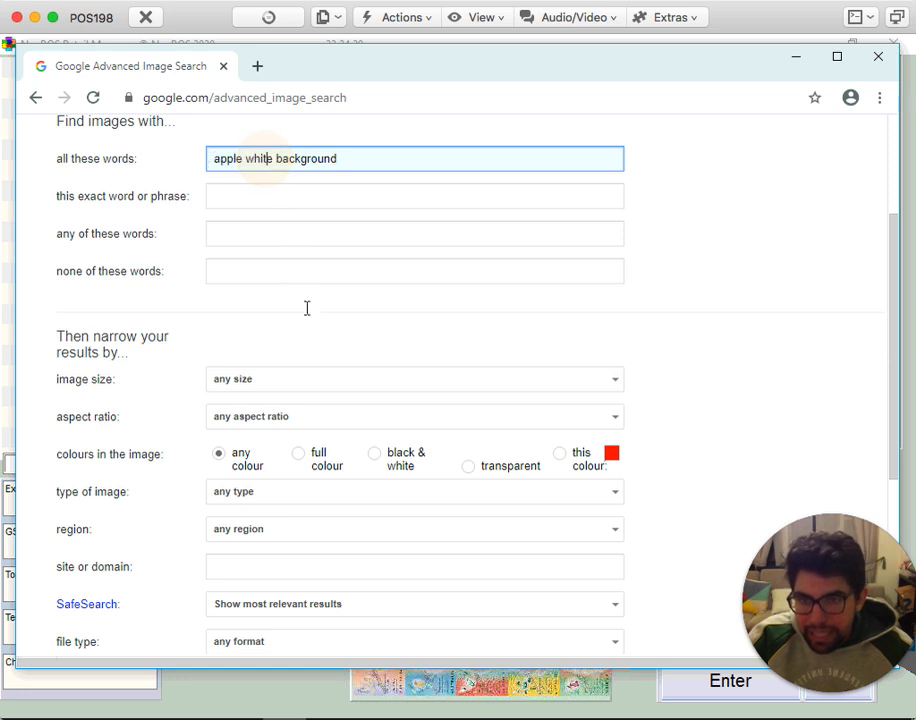
# Narrow the image results to Medium size and Square aspect ratio
pyautogui.click(258, 381)
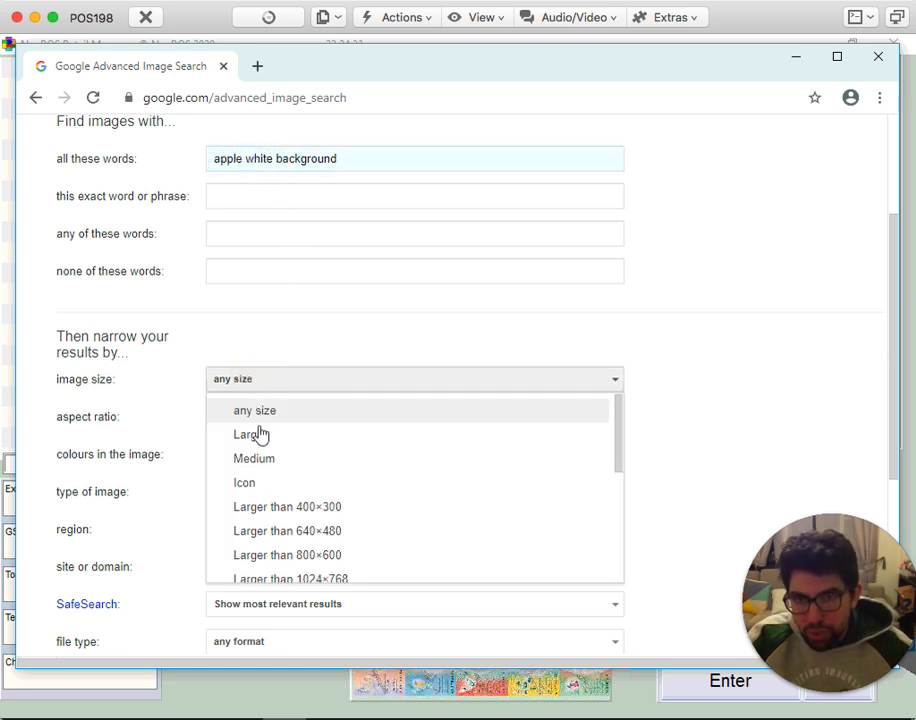
pyautogui.click(254, 459)
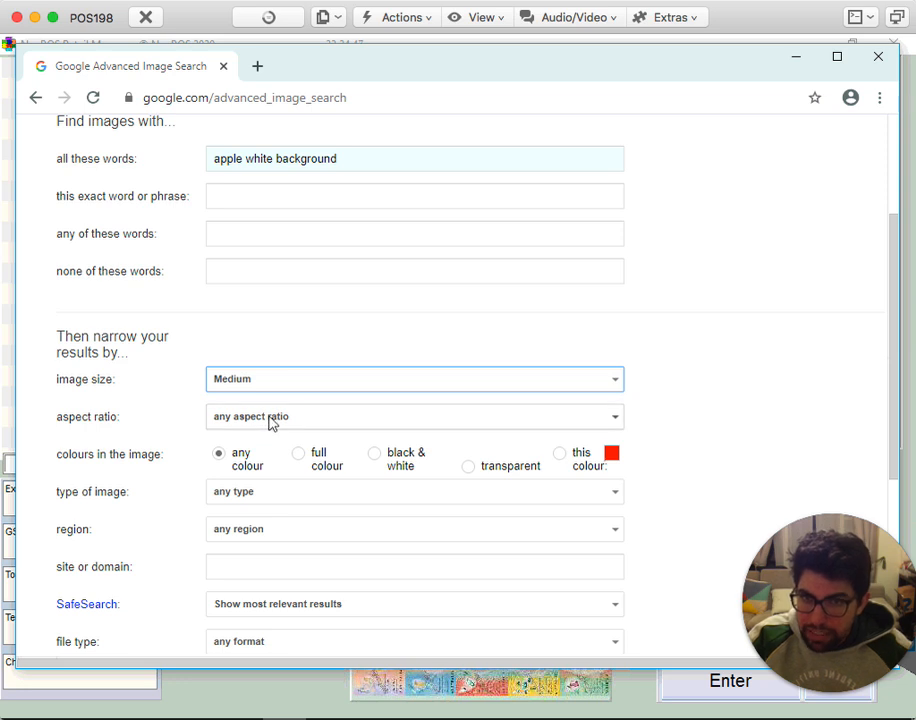
pyautogui.click(270, 418)
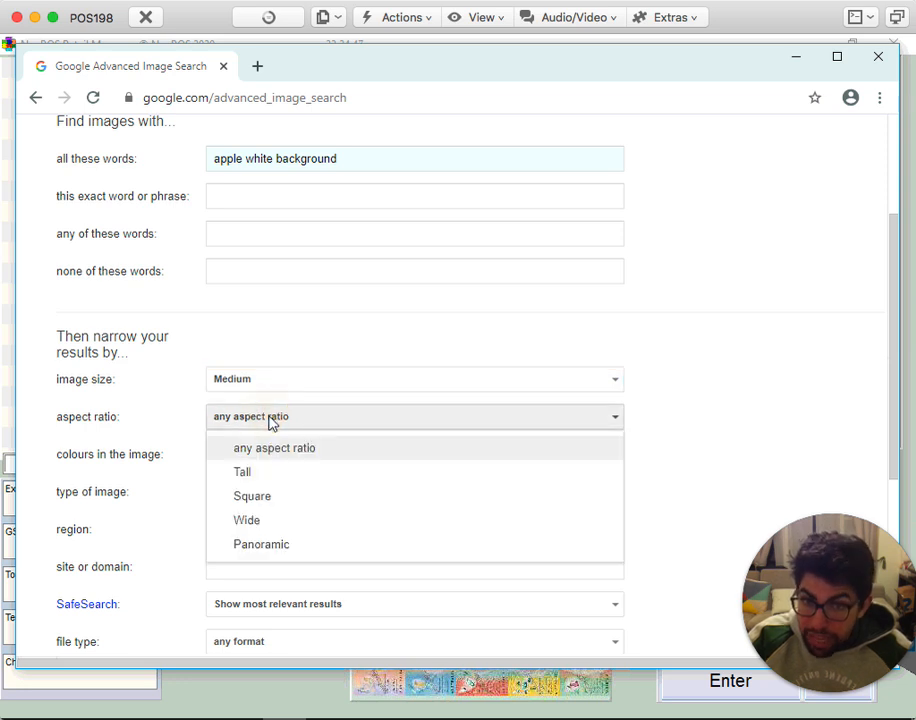
pyautogui.click(270, 500)
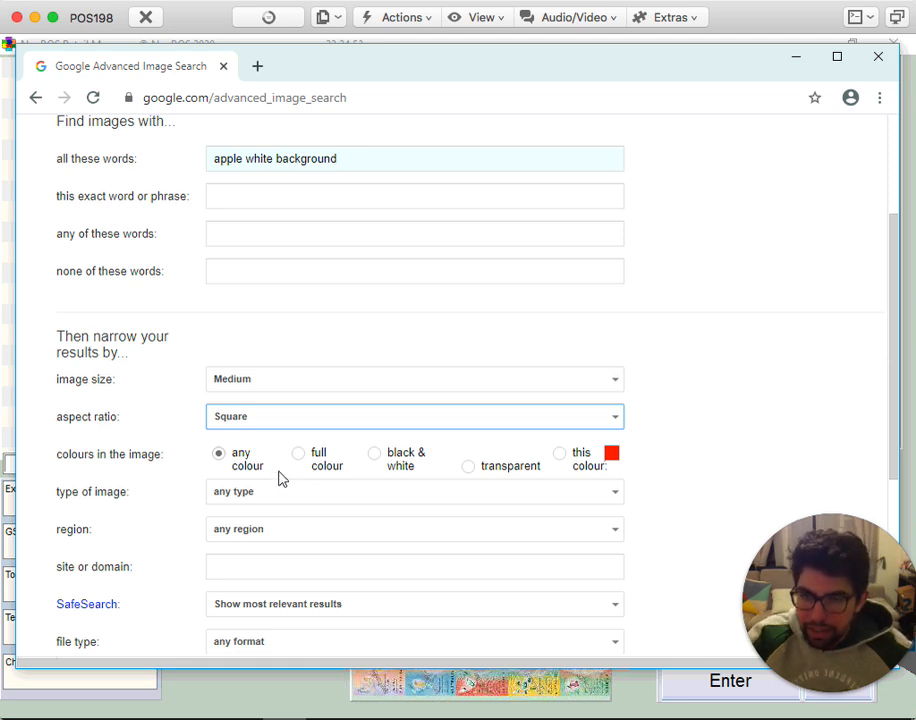
# Restrict the file type to JPG files and run the advanced image search
pyautogui.scroll(-2, 278, 478)
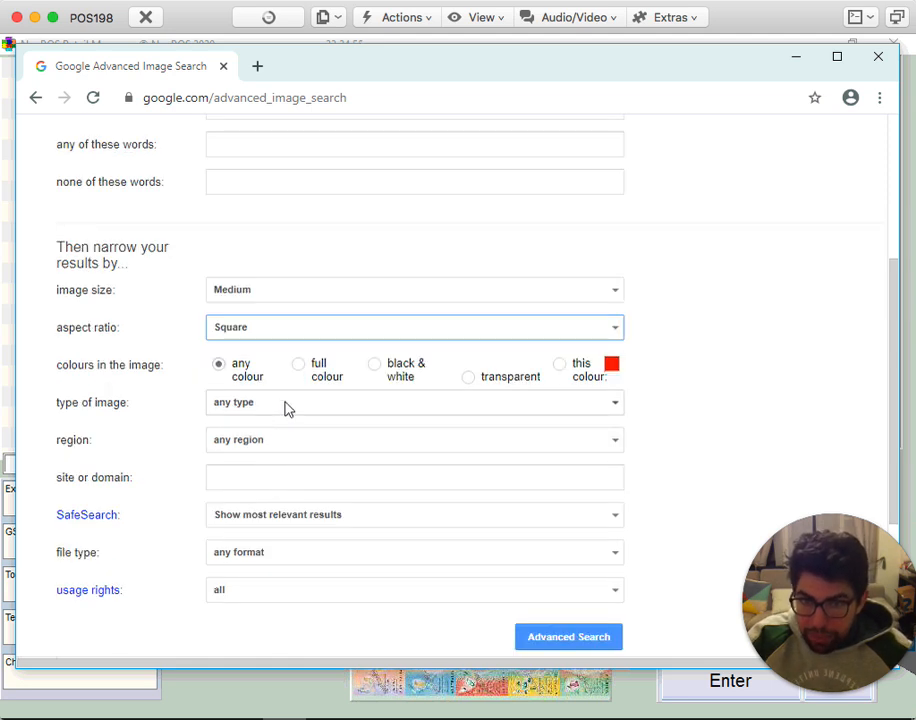
pyautogui.click(286, 407)
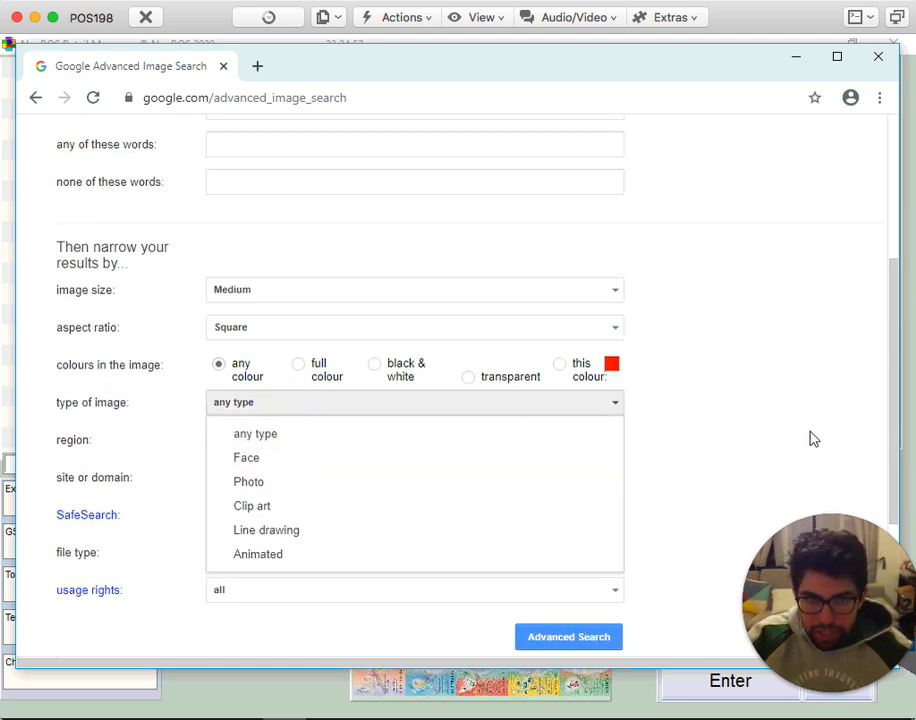
pyautogui.click(783, 437)
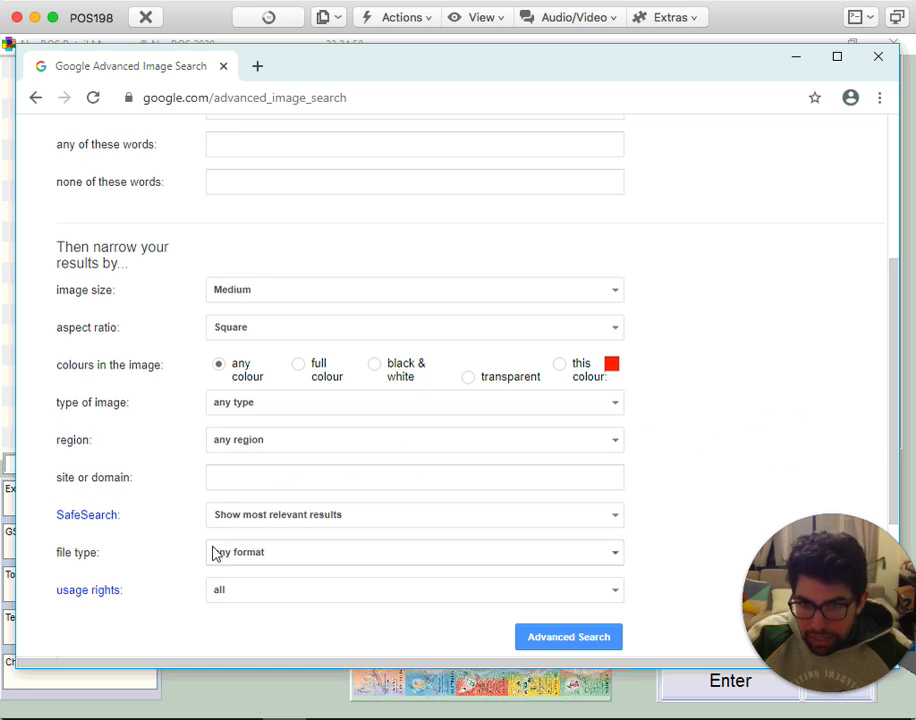
pyautogui.click(242, 562)
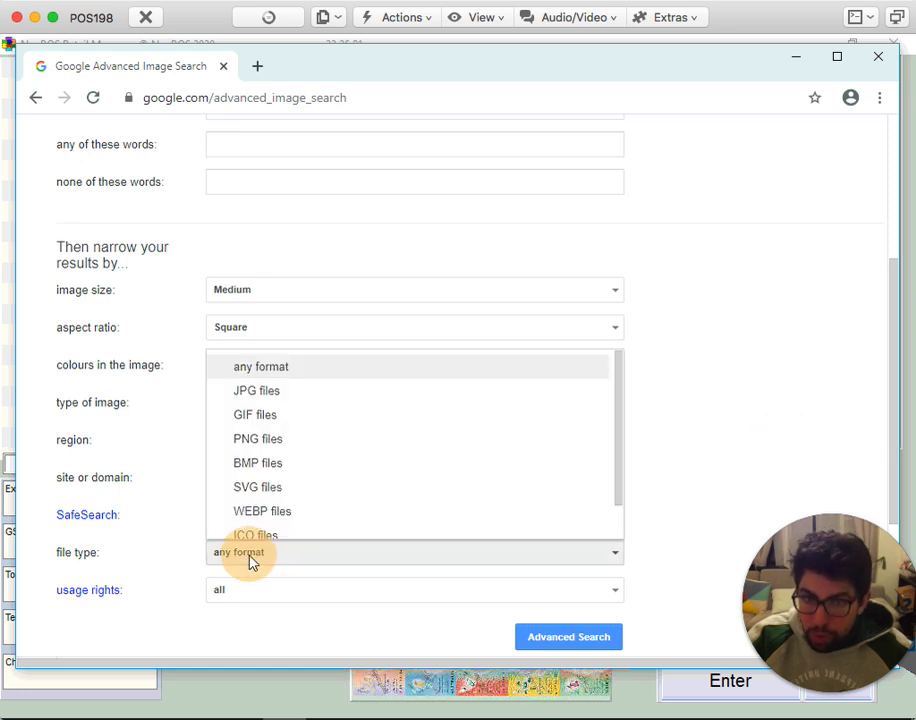
pyautogui.click(270, 392)
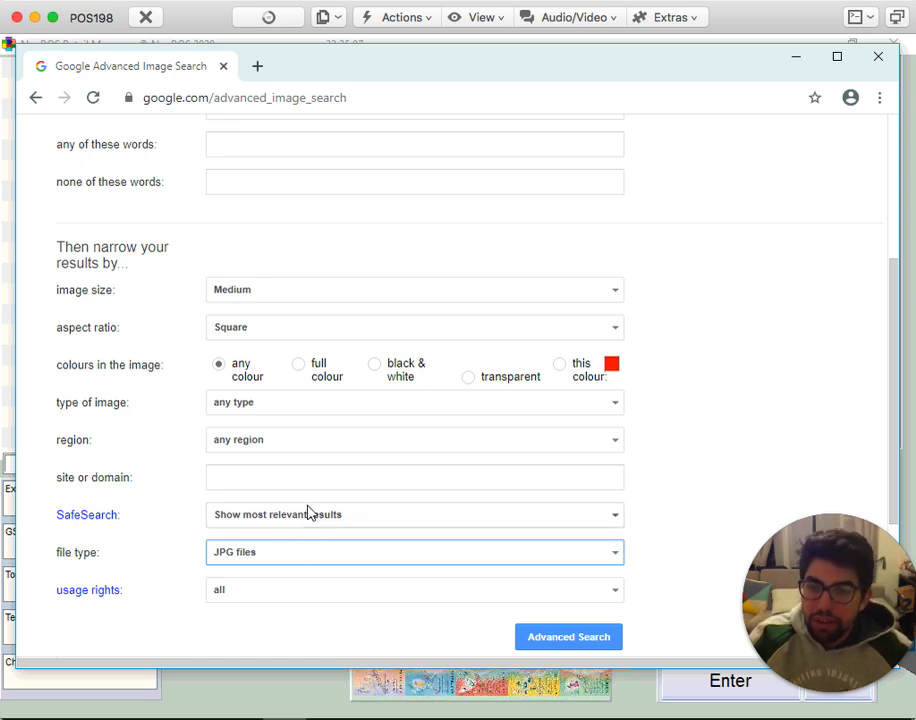
pyautogui.scroll(-3, 350, 540)
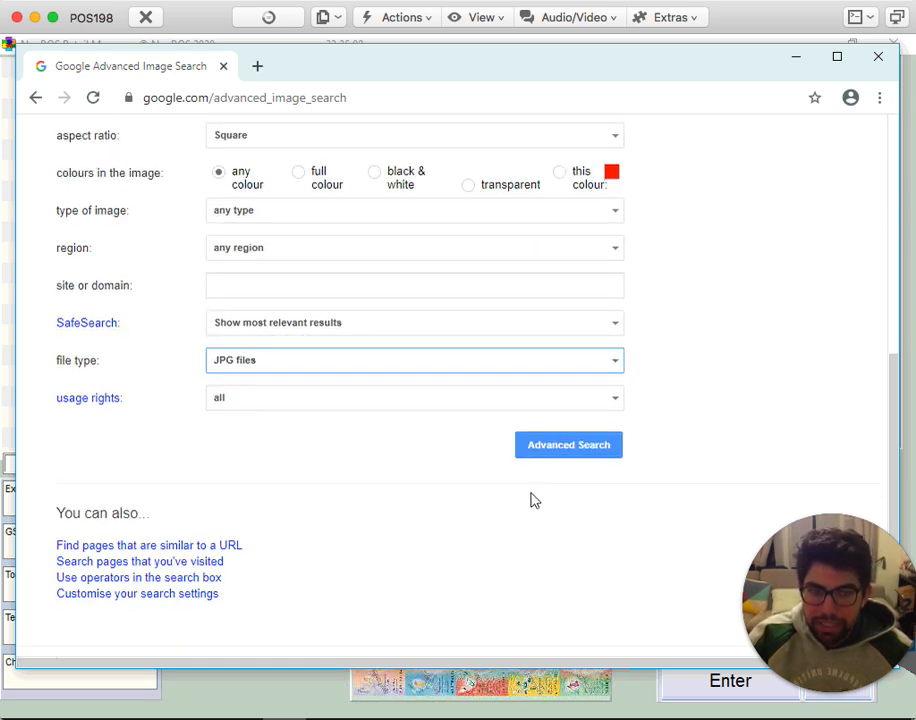
pyautogui.click(546, 456)
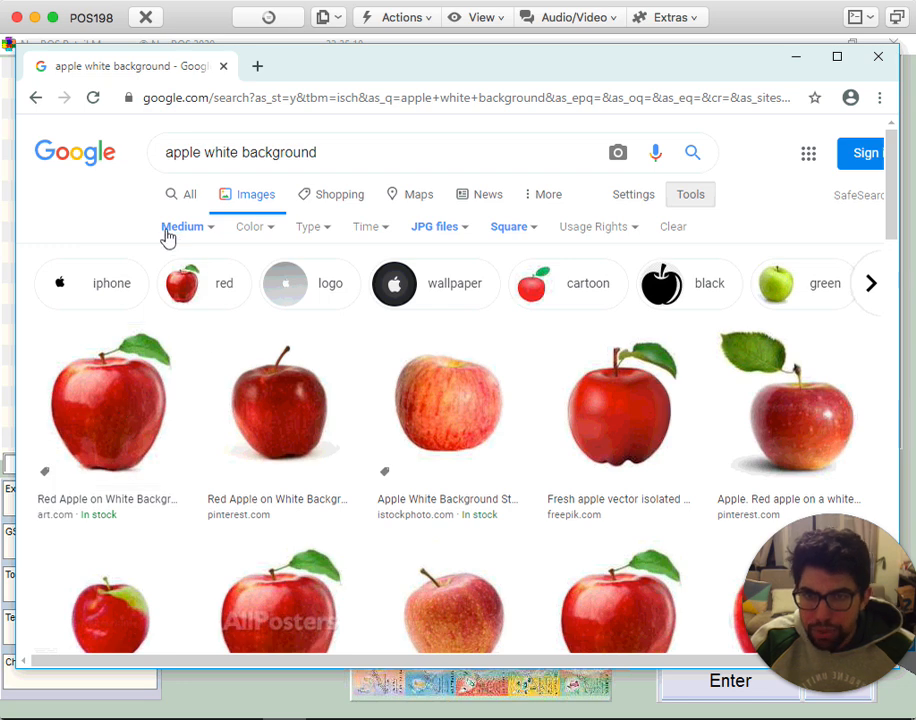
# Replace "apple" with "tomato" in the query and search images for "tomato white background"
pyautogui.moveTo(199, 154); pyautogui.dragTo(141, 153)
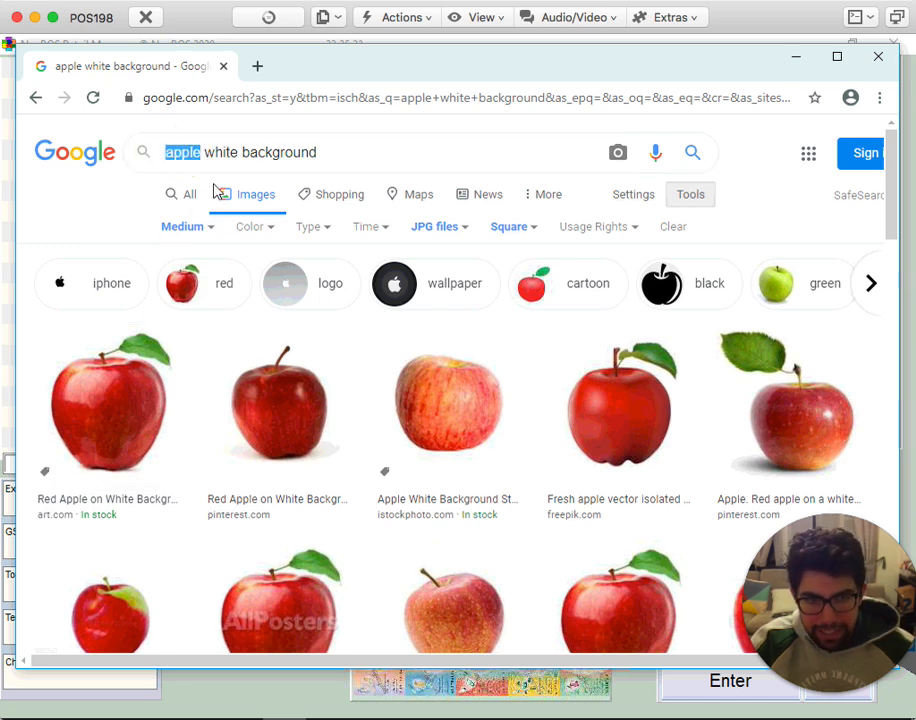
pyautogui.write('tomato')
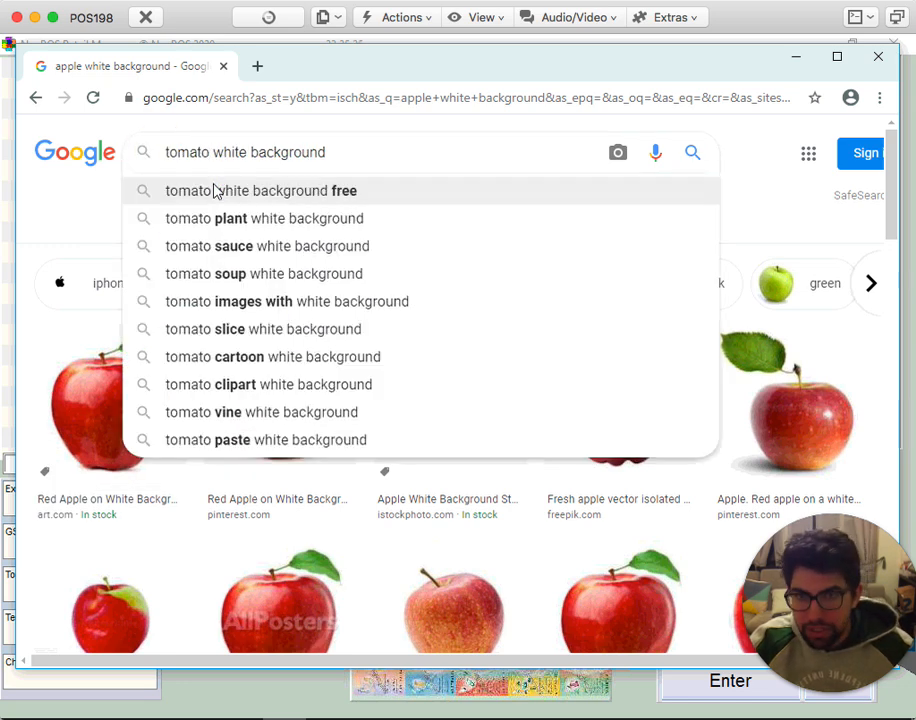
pyautogui.press('Return')
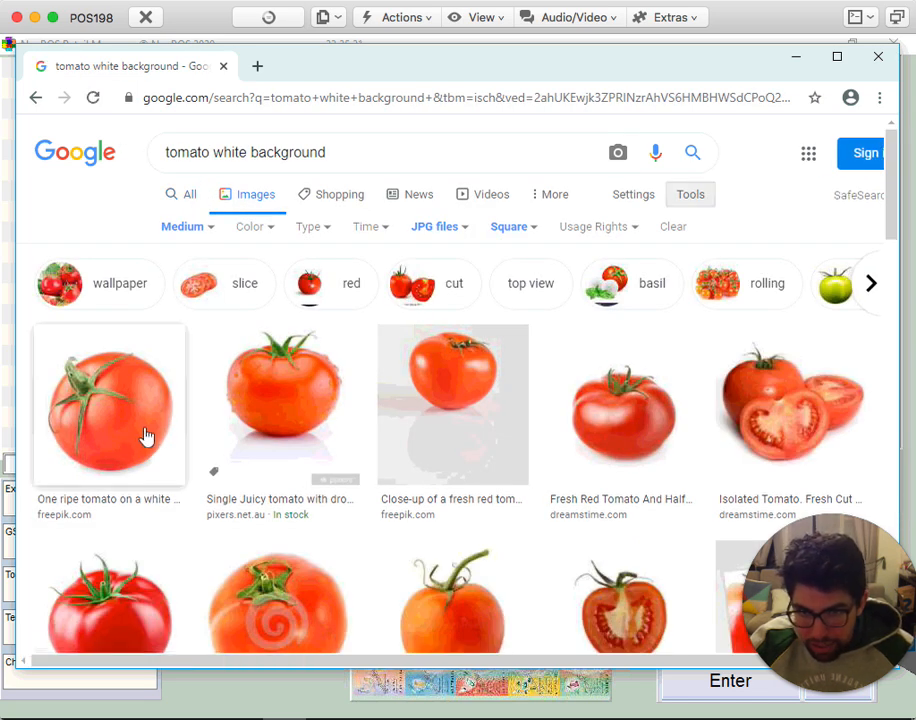
# Preview the Freepik and Pixers whole-tomato pictures to compare their appearance and image size
pyautogui.click(145, 437)
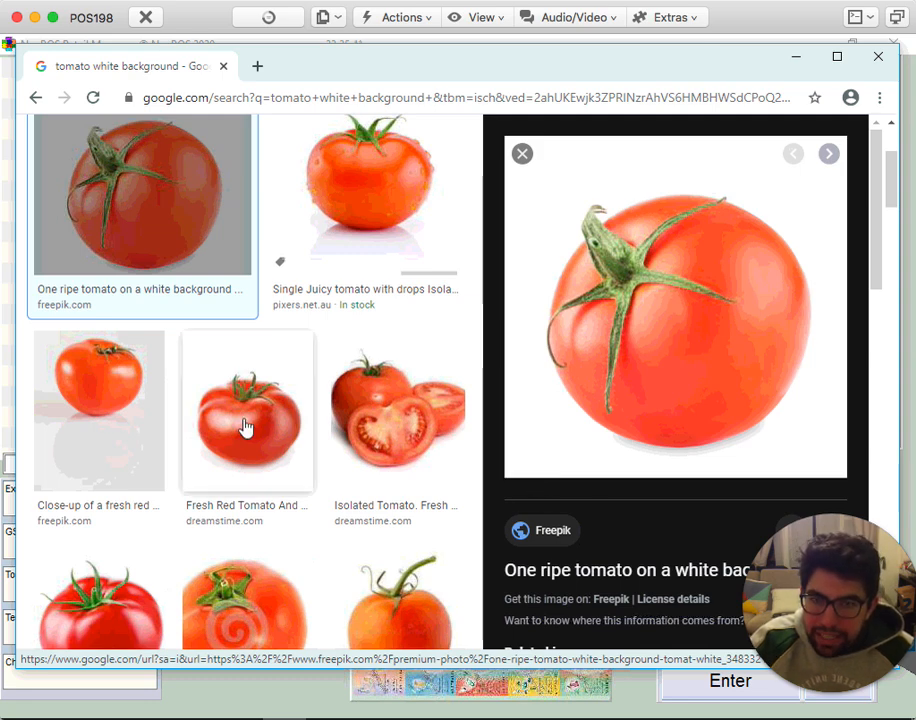
pyautogui.click(360, 232)
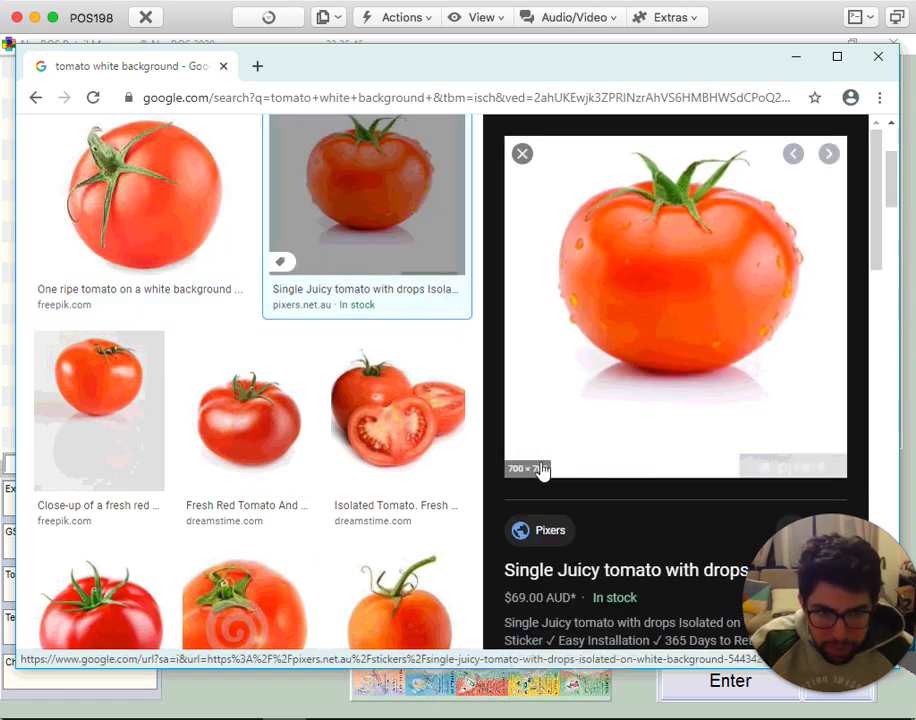
pyautogui.scroll(-3, 249, 466)
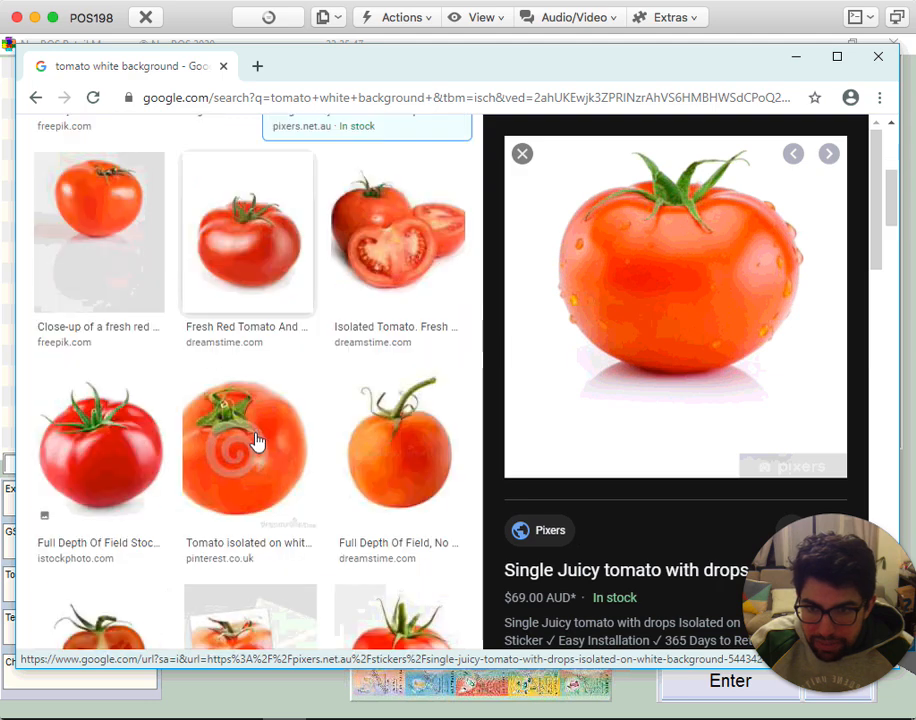
# Save the iStock picture of the whole red tomato as a JPEG named tomato in the Pictures folder
pyautogui.click(122, 492)
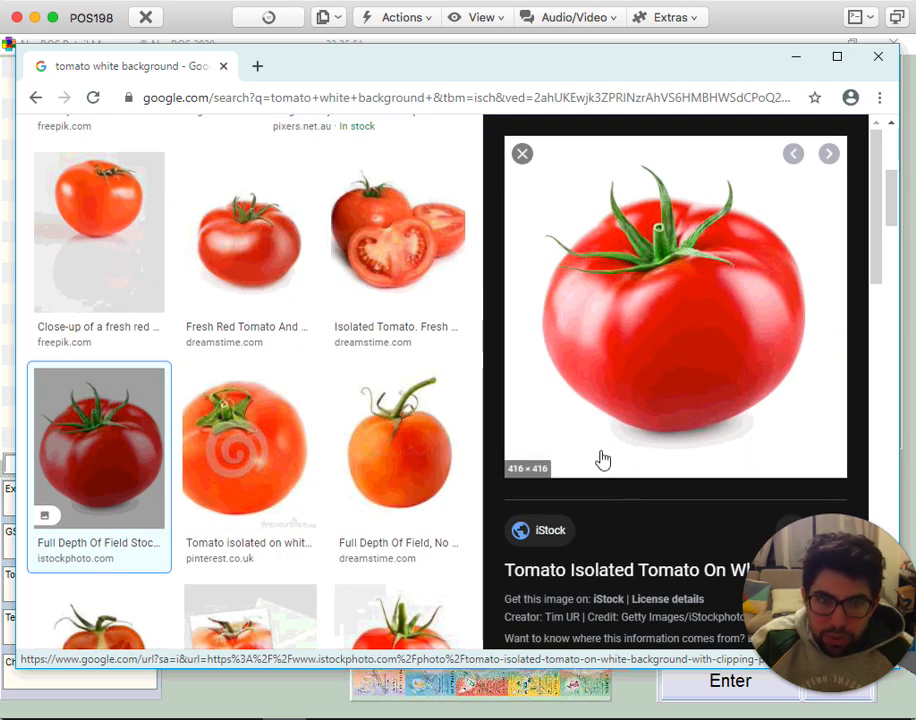
pyautogui.rightClick(638, 350)
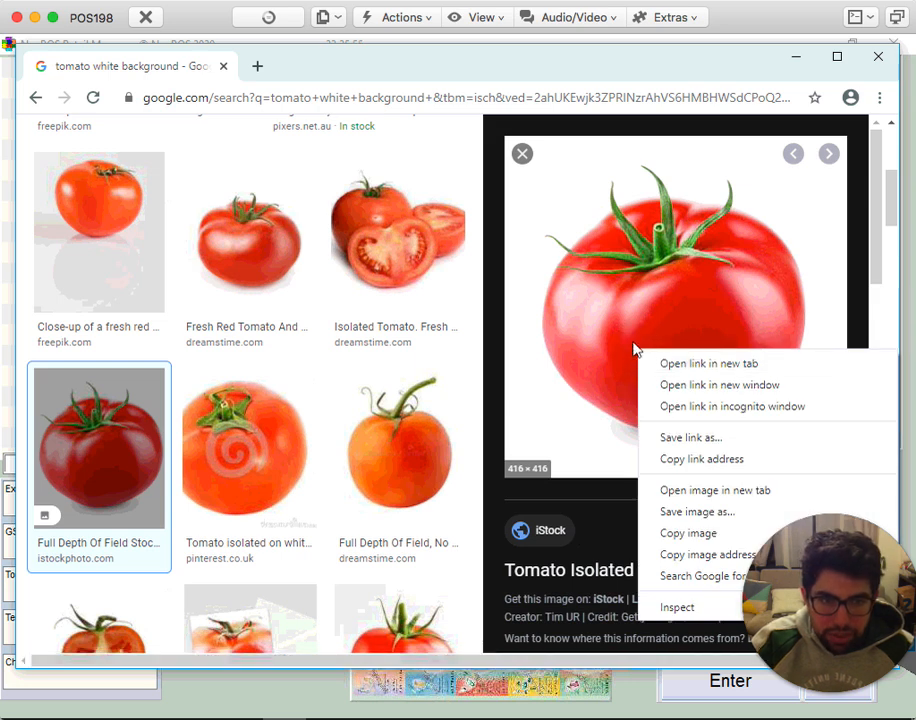
pyautogui.click(676, 510)
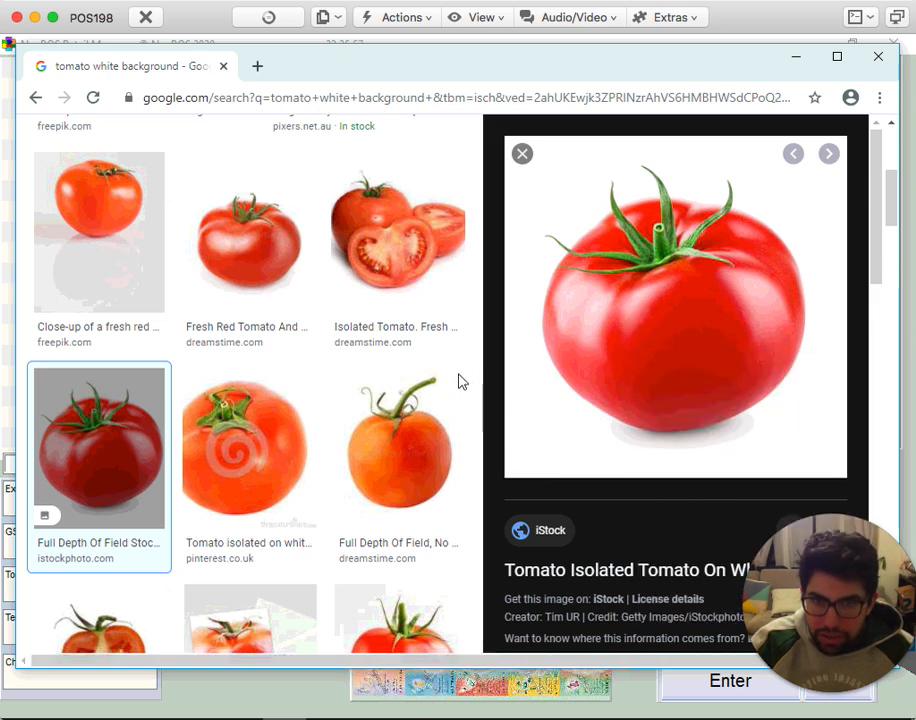
pyautogui.write('tomato')
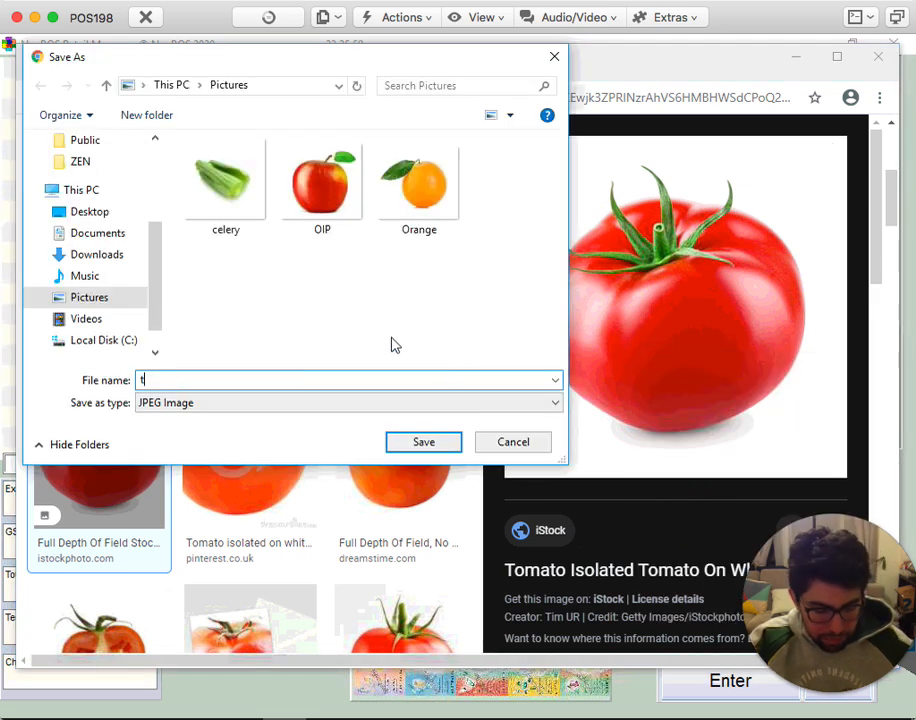
pyautogui.click(409, 443)
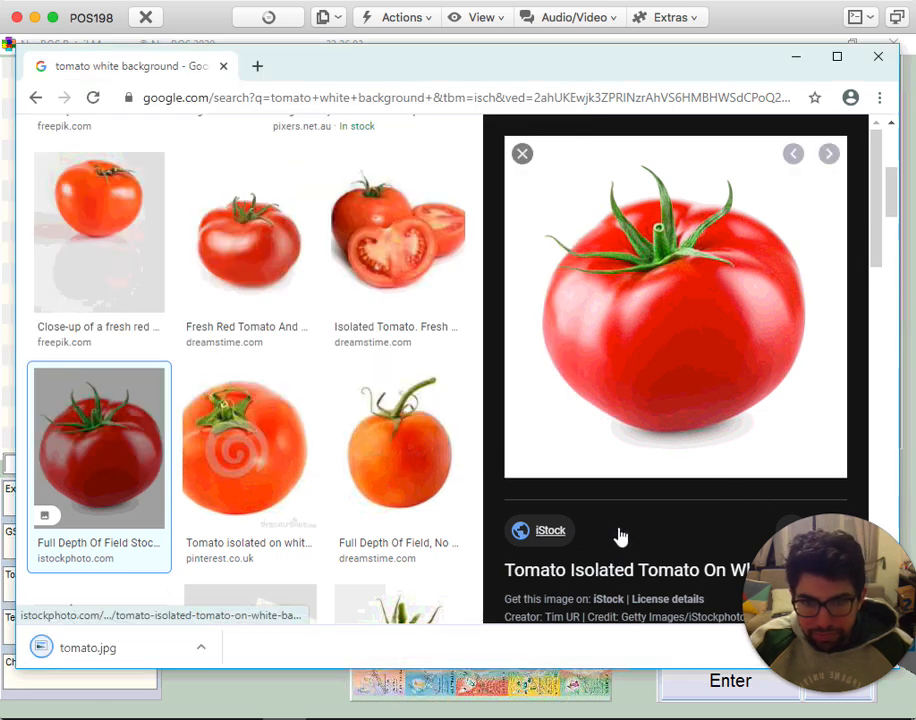
# Switch to NeoPOS Retail Manager and open the Assign HotKeys screen
pyautogui.click(222, 703)
pyautogui.moveTo(830, 542); pyautogui.dragTo(90, 605)
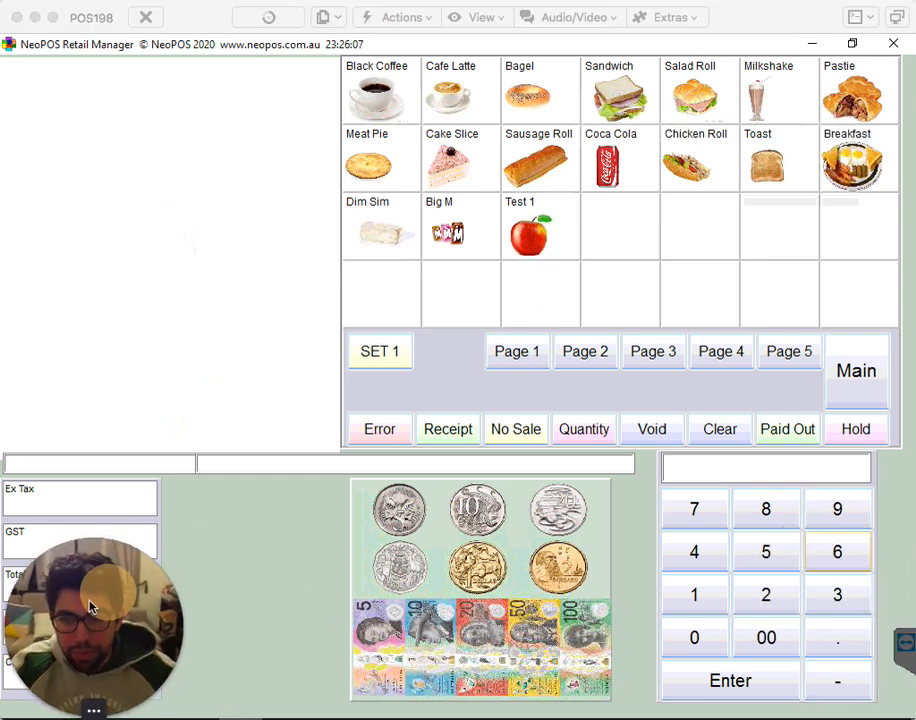
pyautogui.click(875, 375)
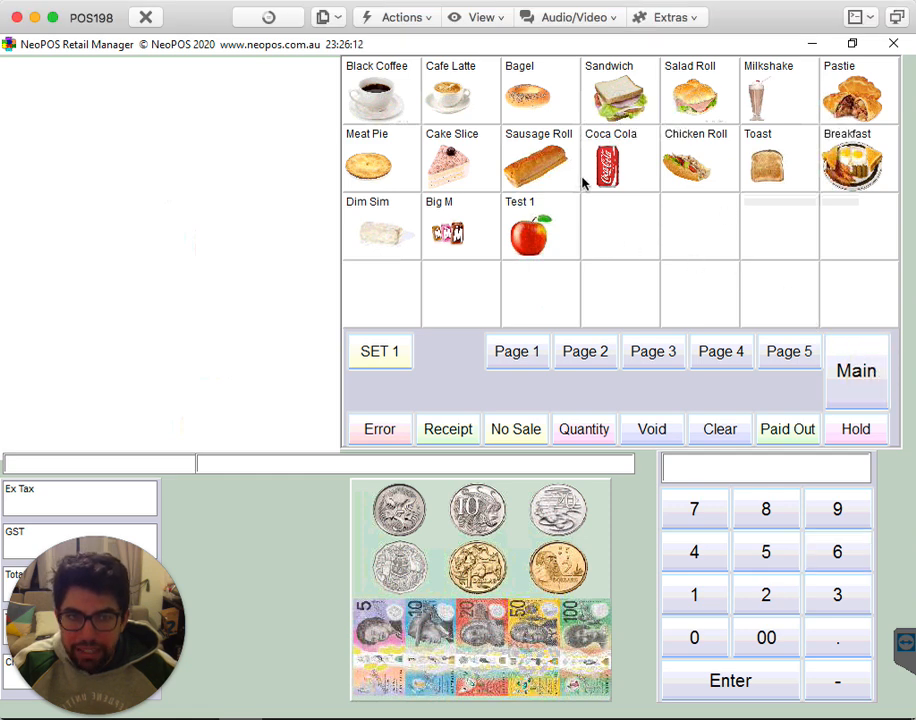
pyautogui.click(875, 388)
pyautogui.click(853, 90)
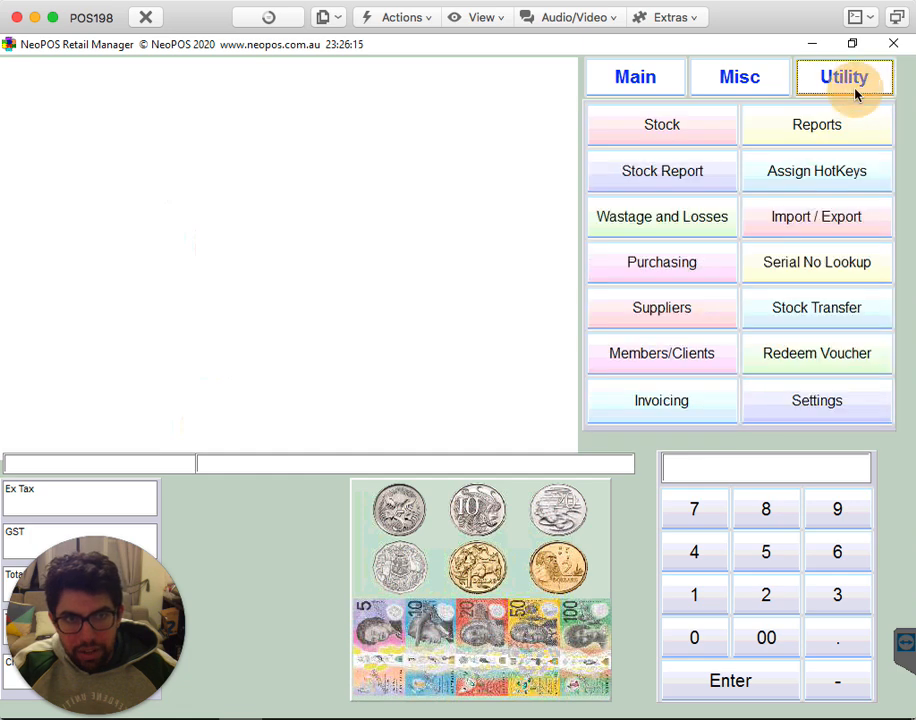
pyautogui.click(806, 176)
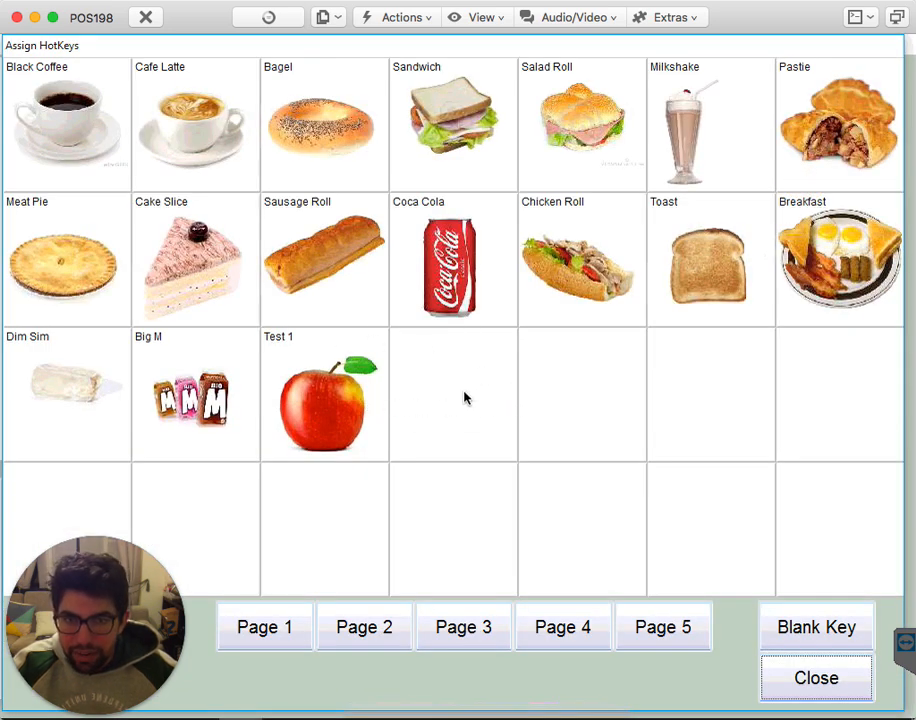
# Reassign the Test 1 hotkey to the stock item Test 1 from the EXTRA category
pyautogui.click(321, 380)
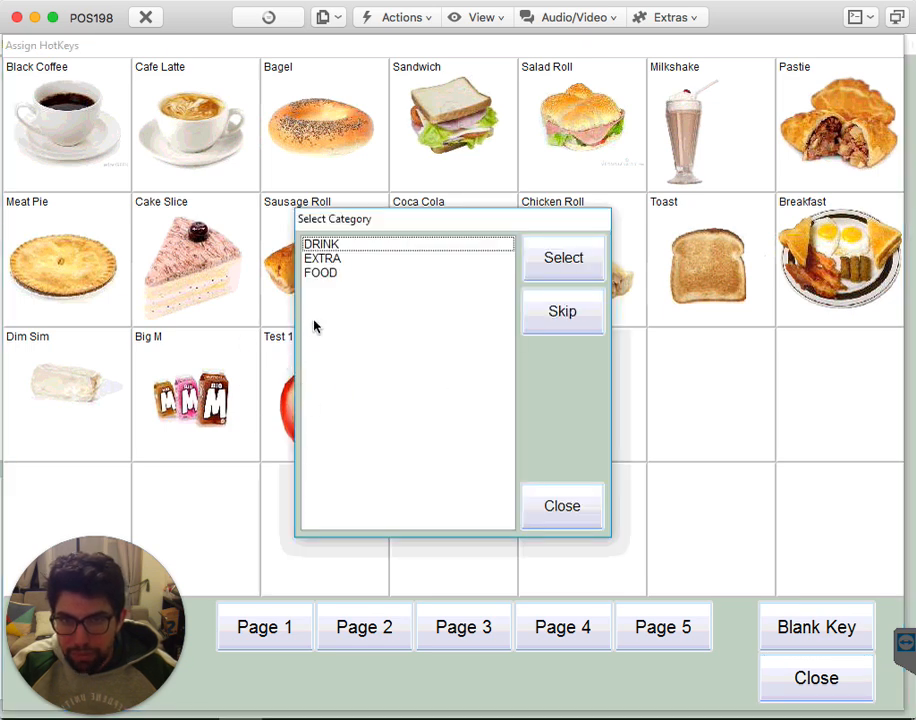
pyautogui.doubleClick(337, 263)
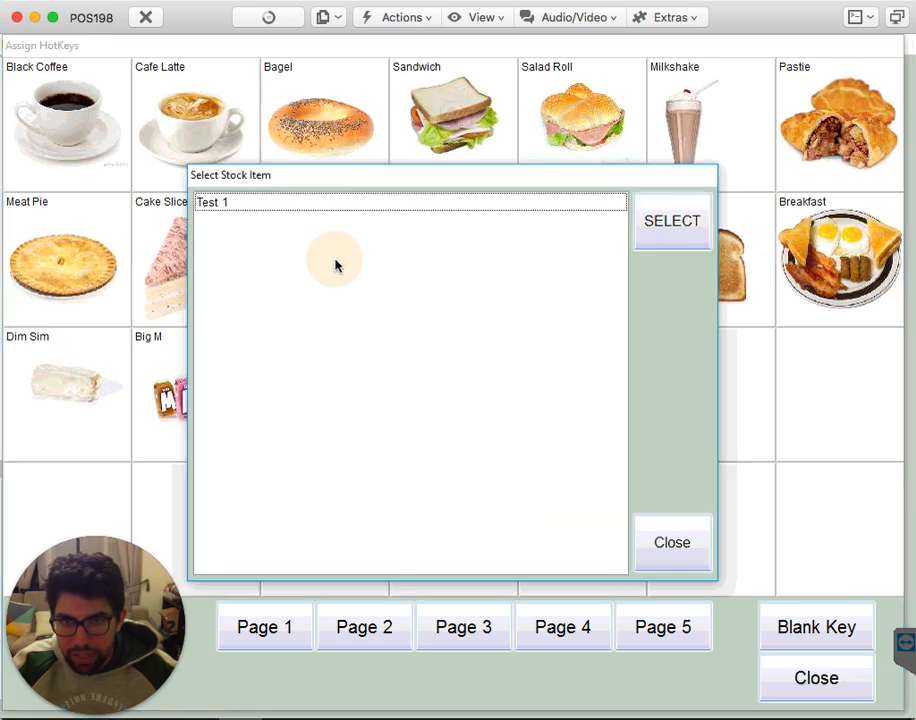
pyautogui.doubleClick(266, 202)
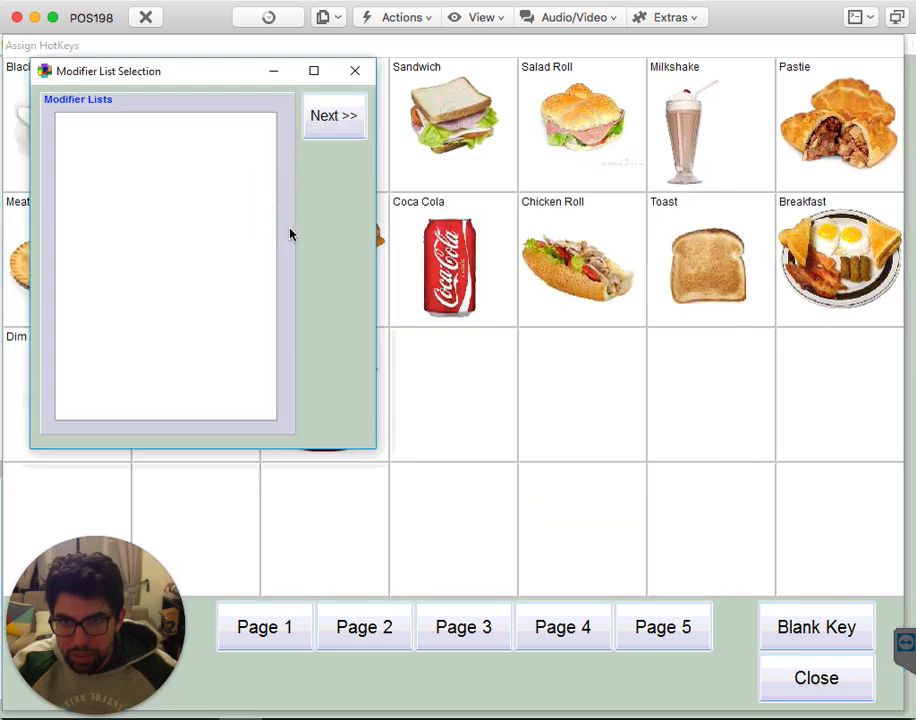
# Give the Test 1 hotkey no modifier list, a white key colour and tomato.jpg as its image
pyautogui.click(330, 122)
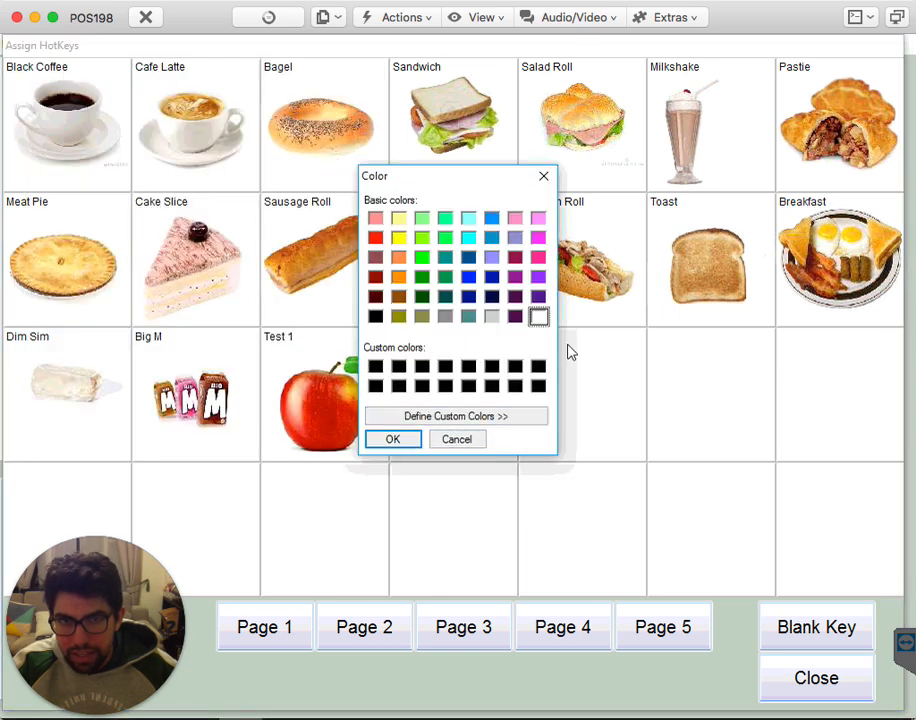
pyautogui.click(393, 440)
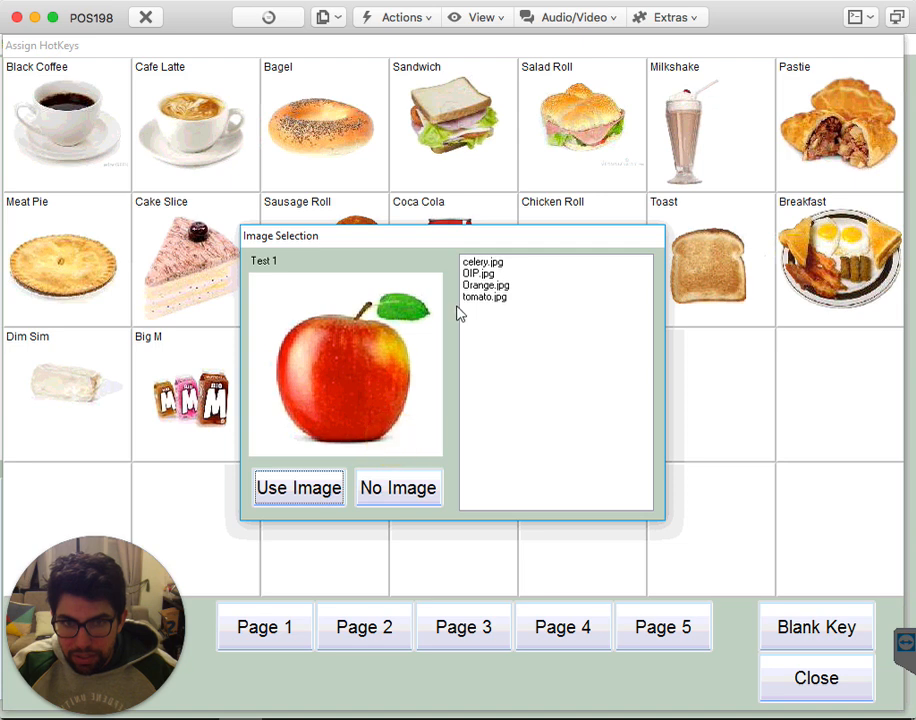
pyautogui.click(494, 297)
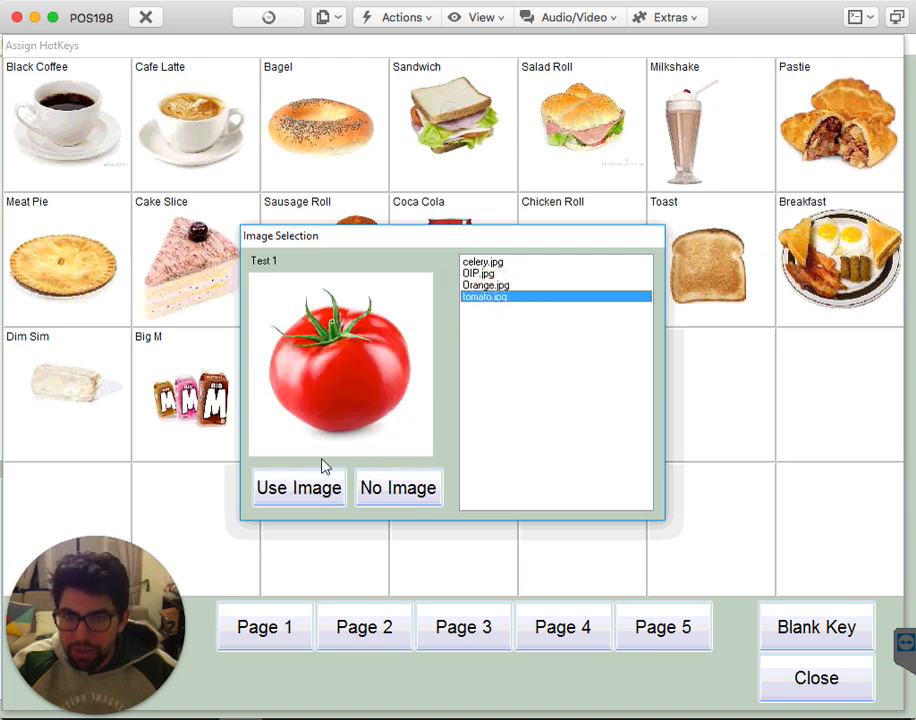
pyautogui.click(306, 492)
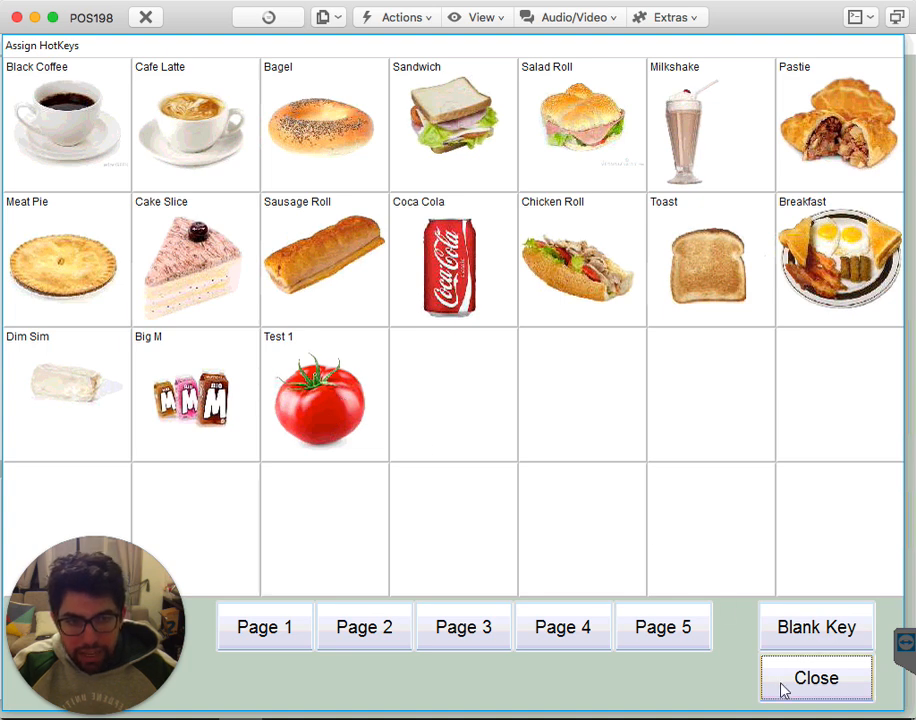
# Close the hotkey assignment and display the hotkeys on the sales screen to check the Test 1 picture
pyautogui.click(813, 678)
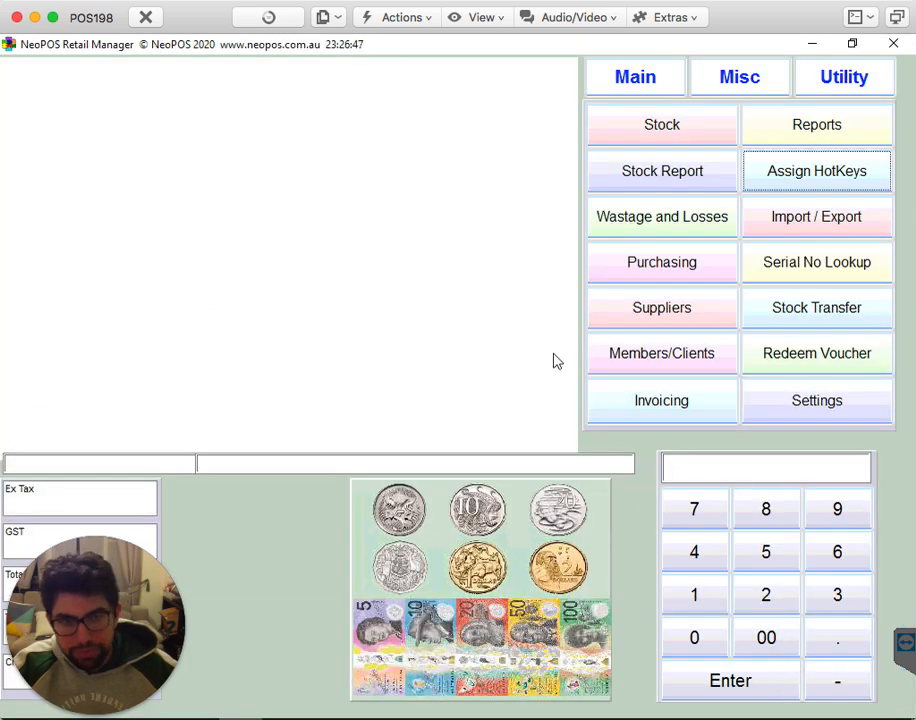
pyautogui.click(640, 78)
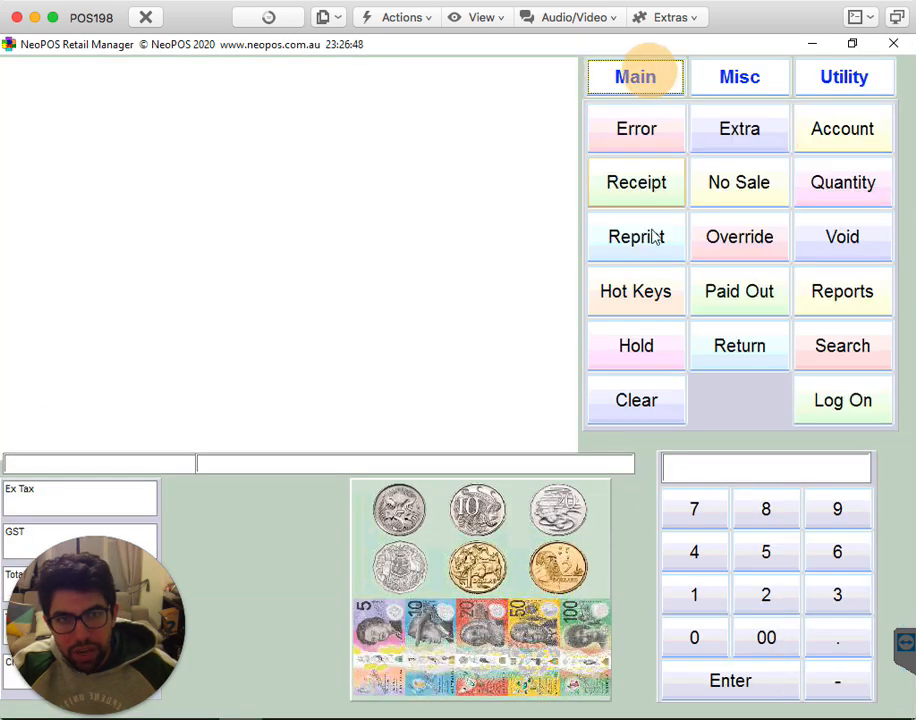
pyautogui.click(640, 292)
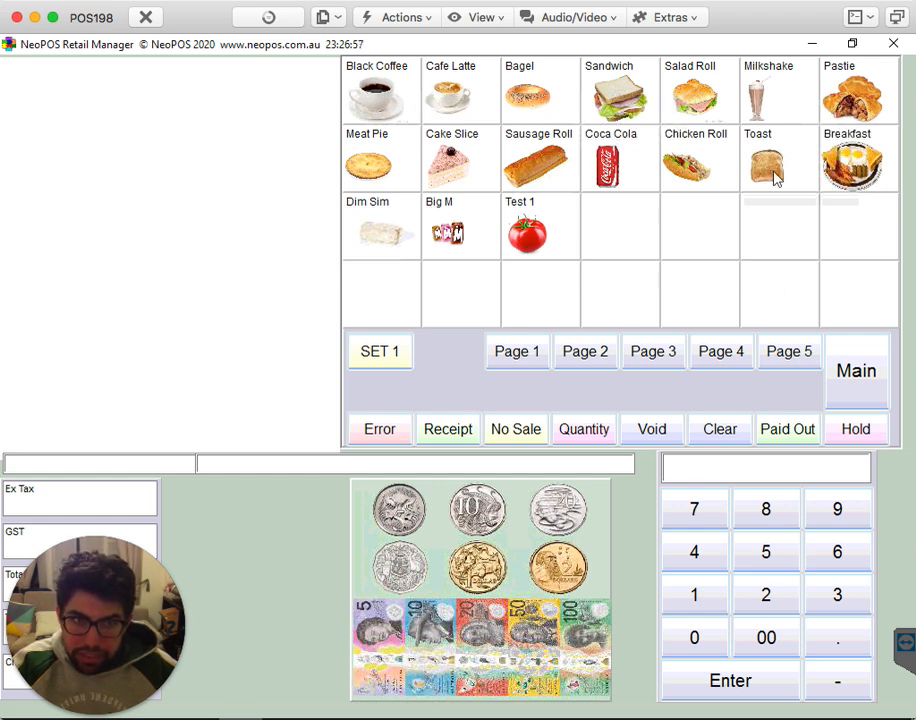
# Set the Set 1 hotkey layout of Page 1 to 4x6, apply the settings and close them
pyautogui.click(869, 365)
pyautogui.click(855, 86)
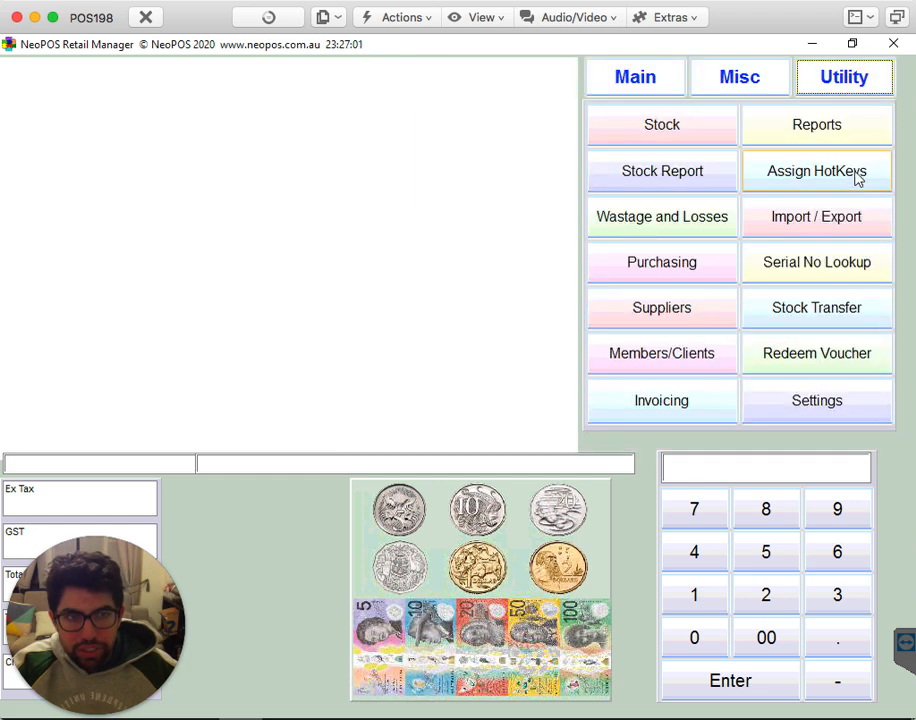
pyautogui.click(820, 412)
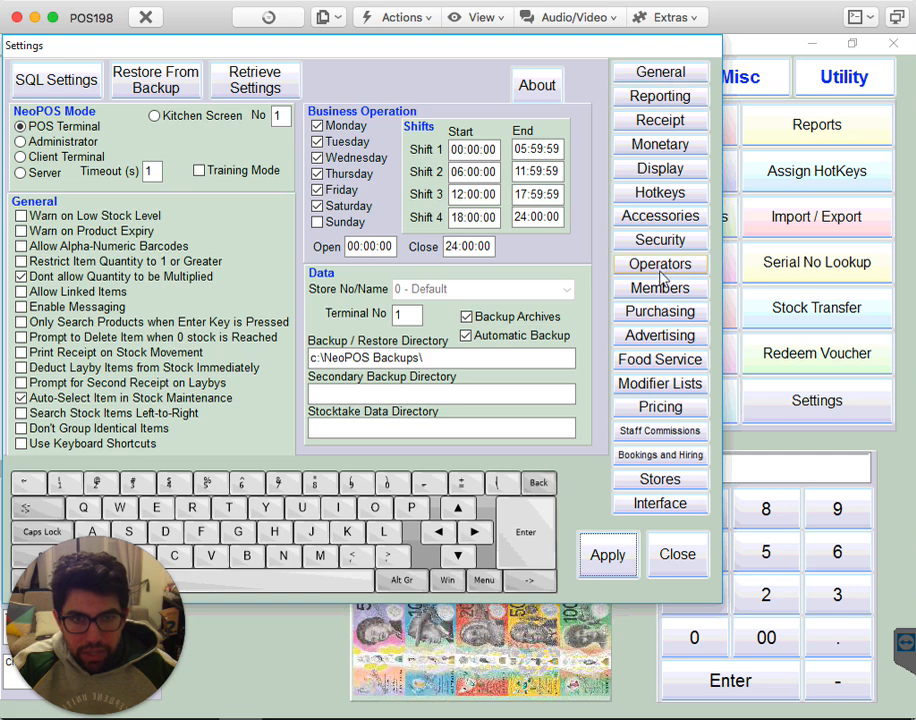
pyautogui.click(662, 193)
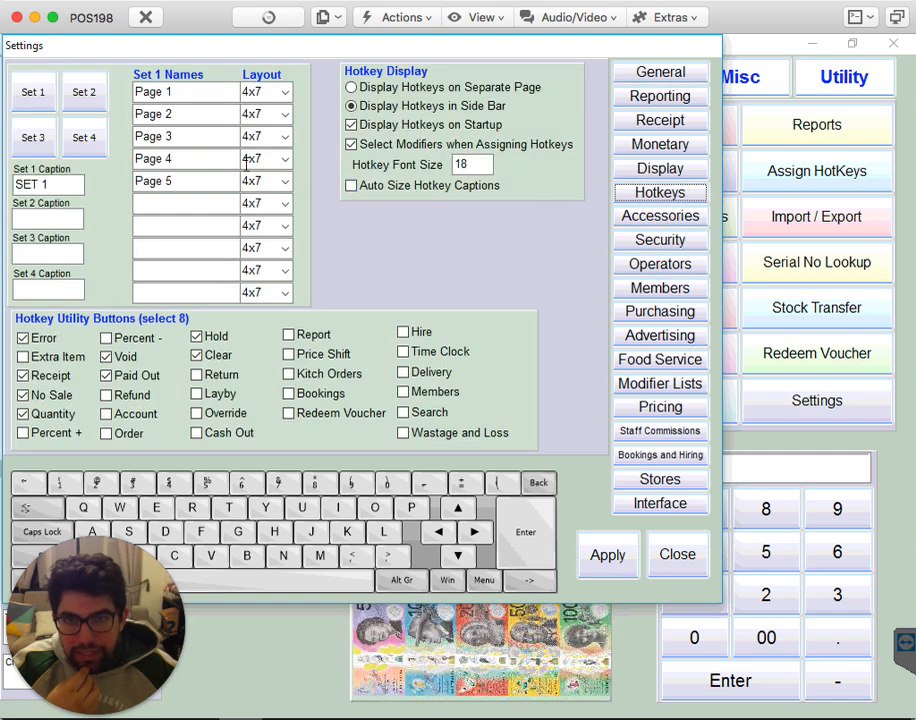
pyautogui.click(286, 92)
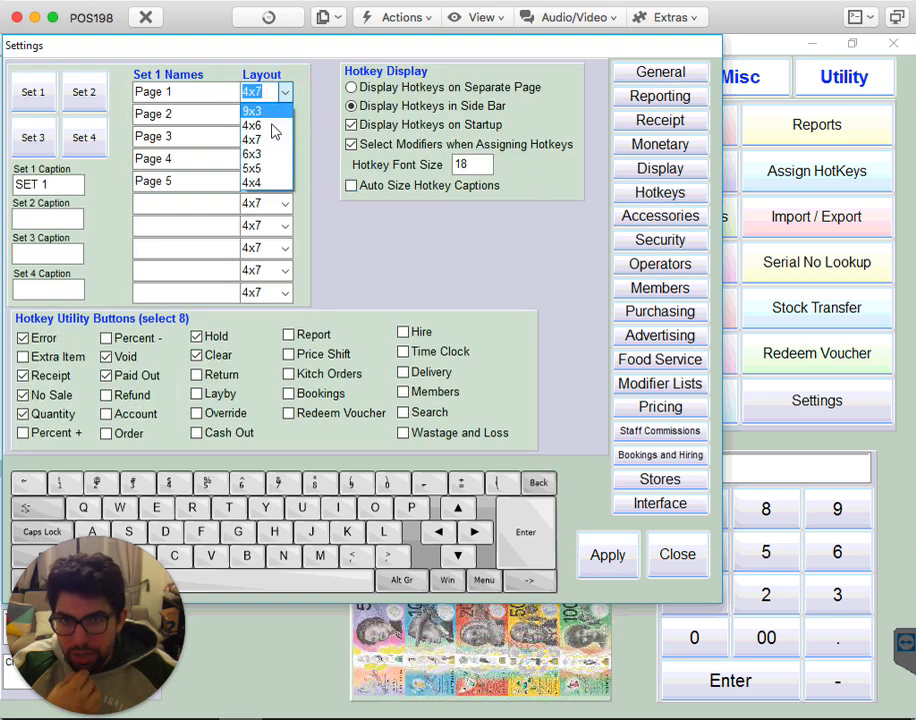
pyautogui.click(274, 126)
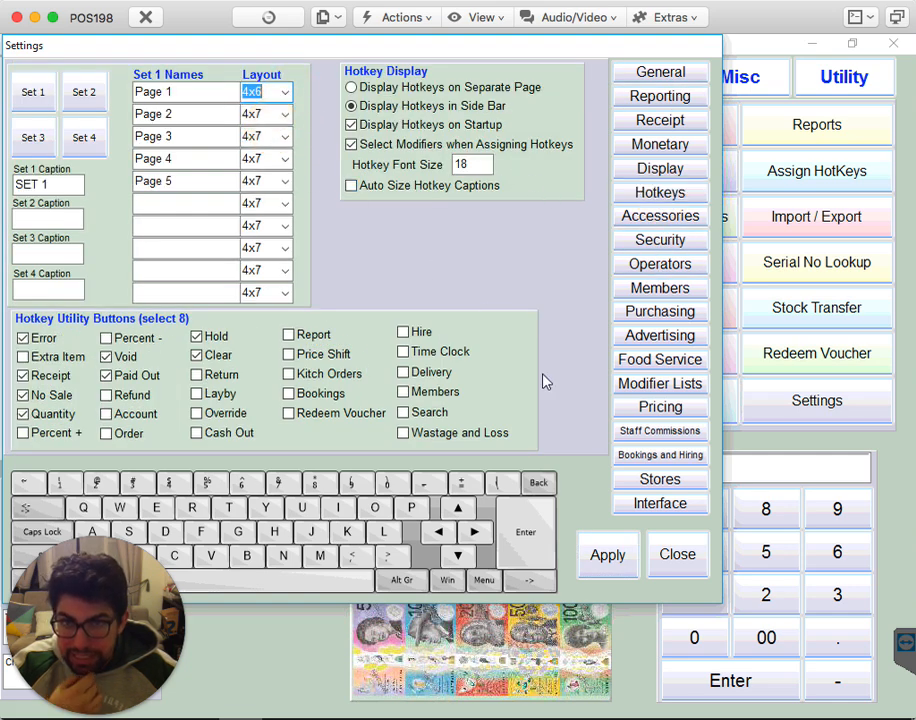
pyautogui.click(605, 555)
pyautogui.click(678, 560)
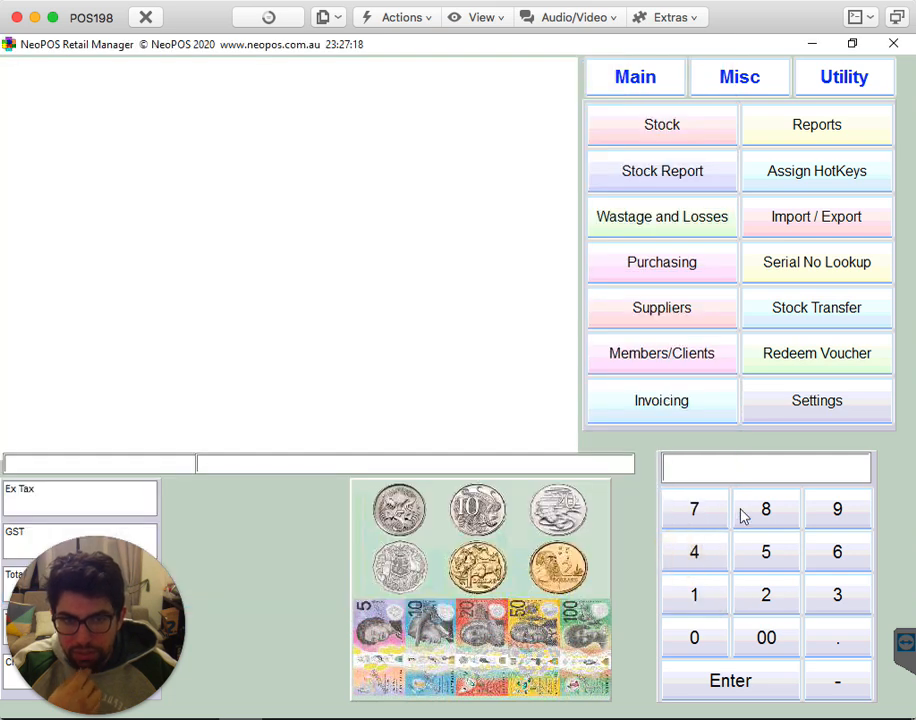